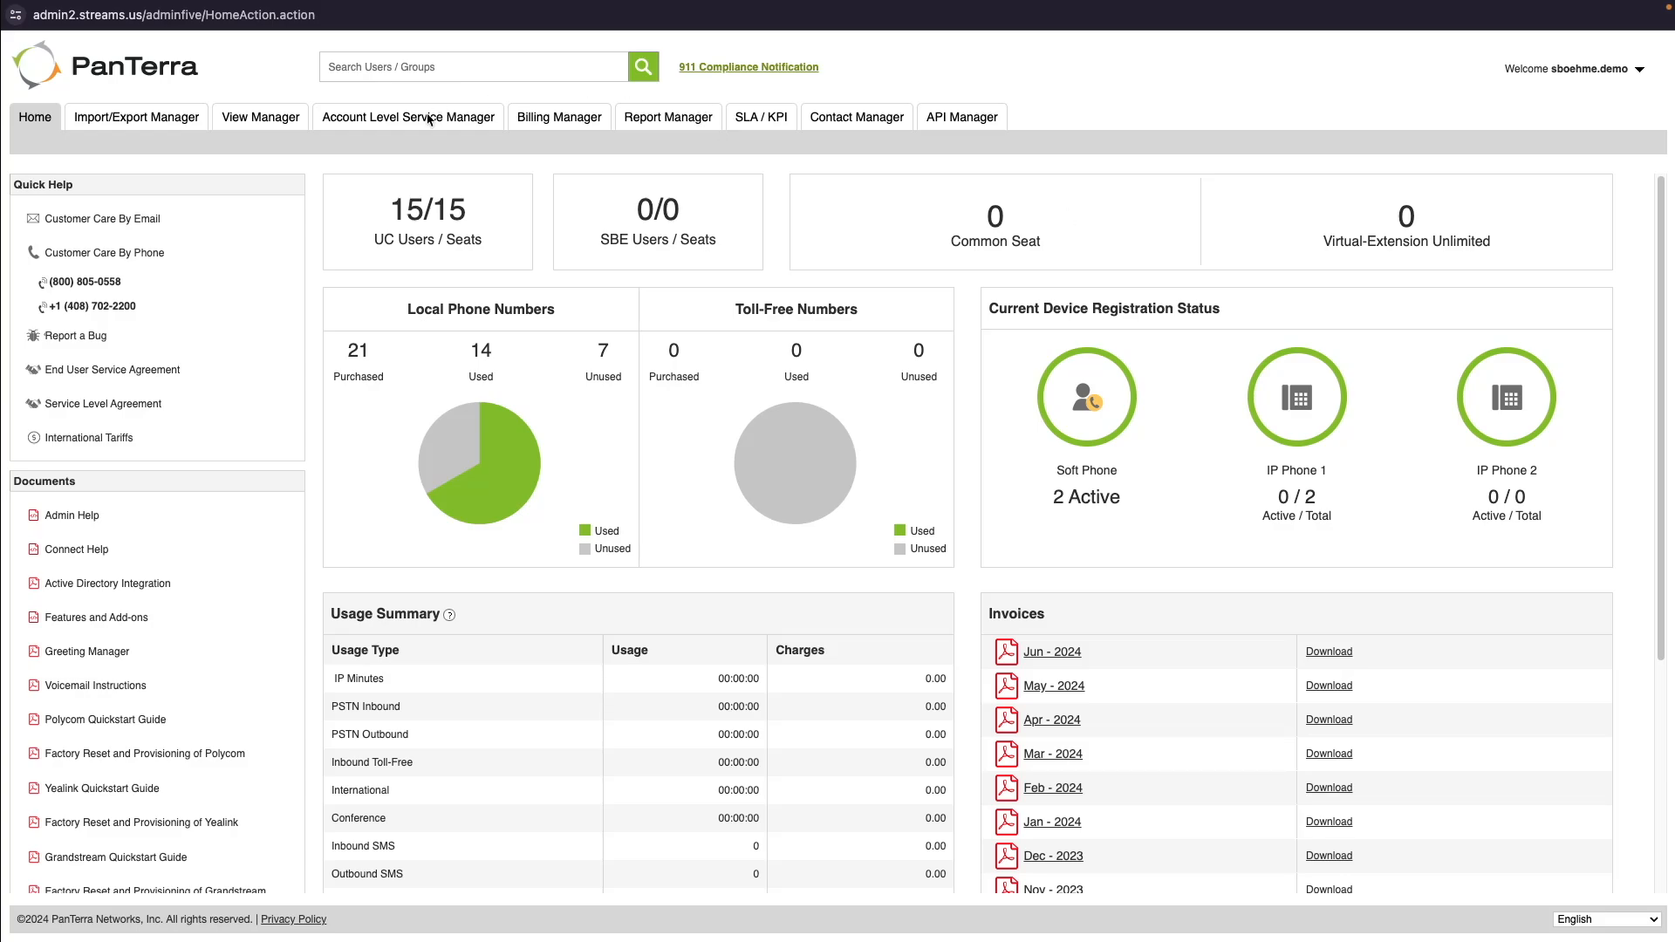
# Step: Start a new group in the account-level SMS Groups list
pyautogui.moveTo(439, 121)
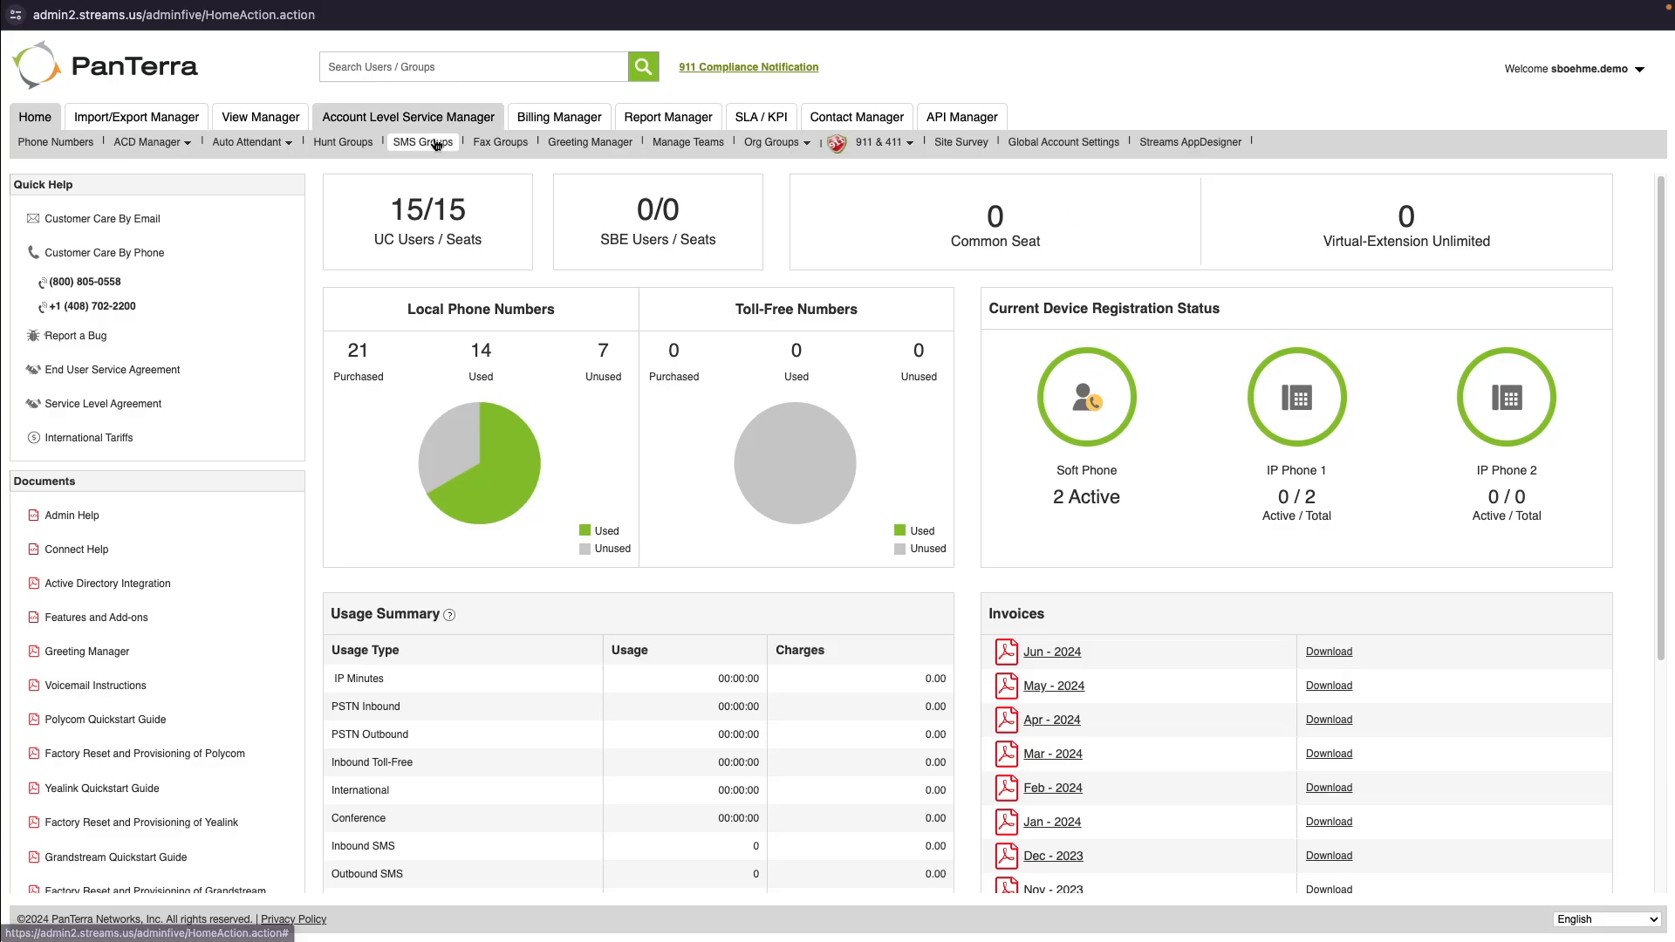
pyautogui.click(437, 143)
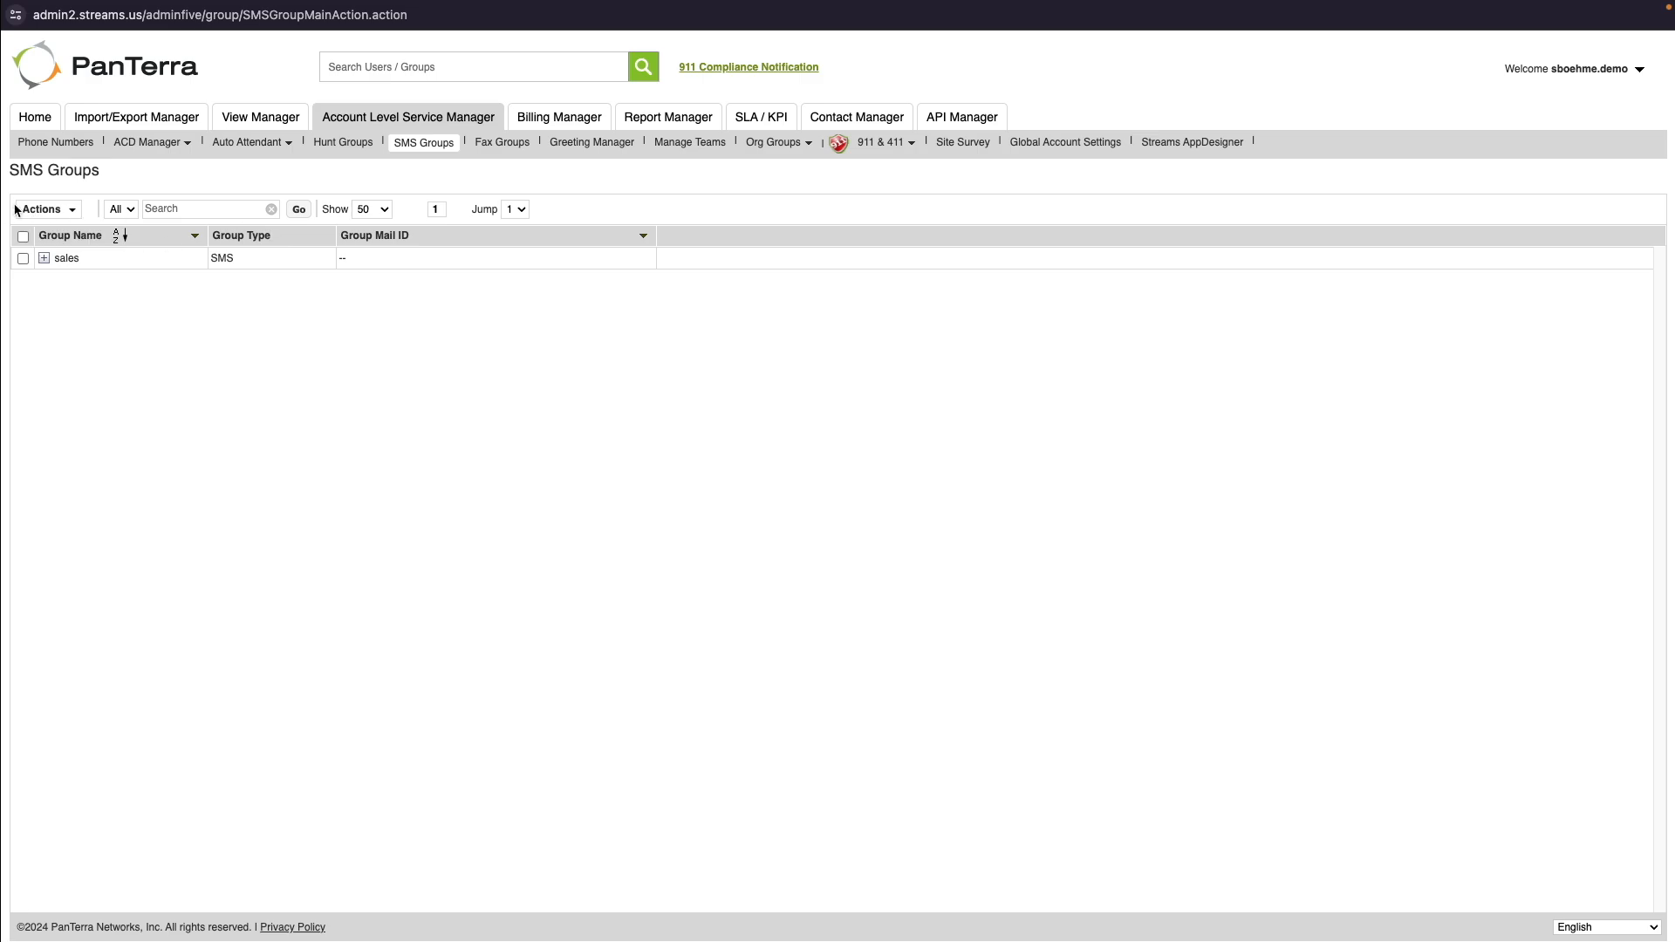
pyautogui.click(59, 212)
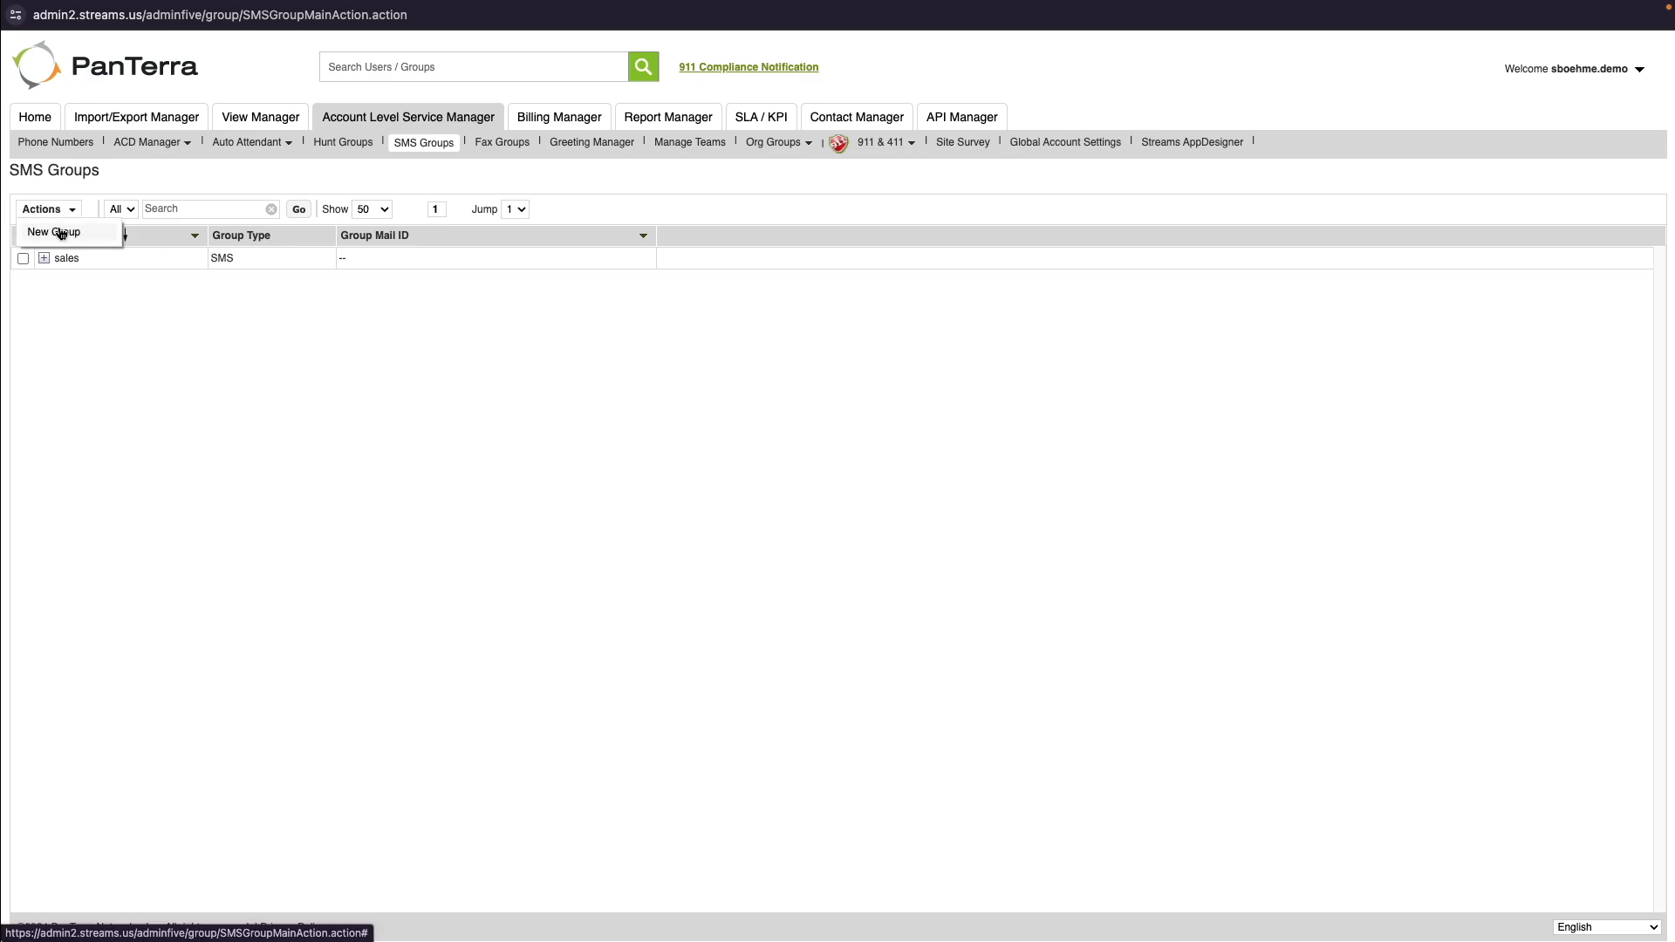
pyautogui.click(55, 232)
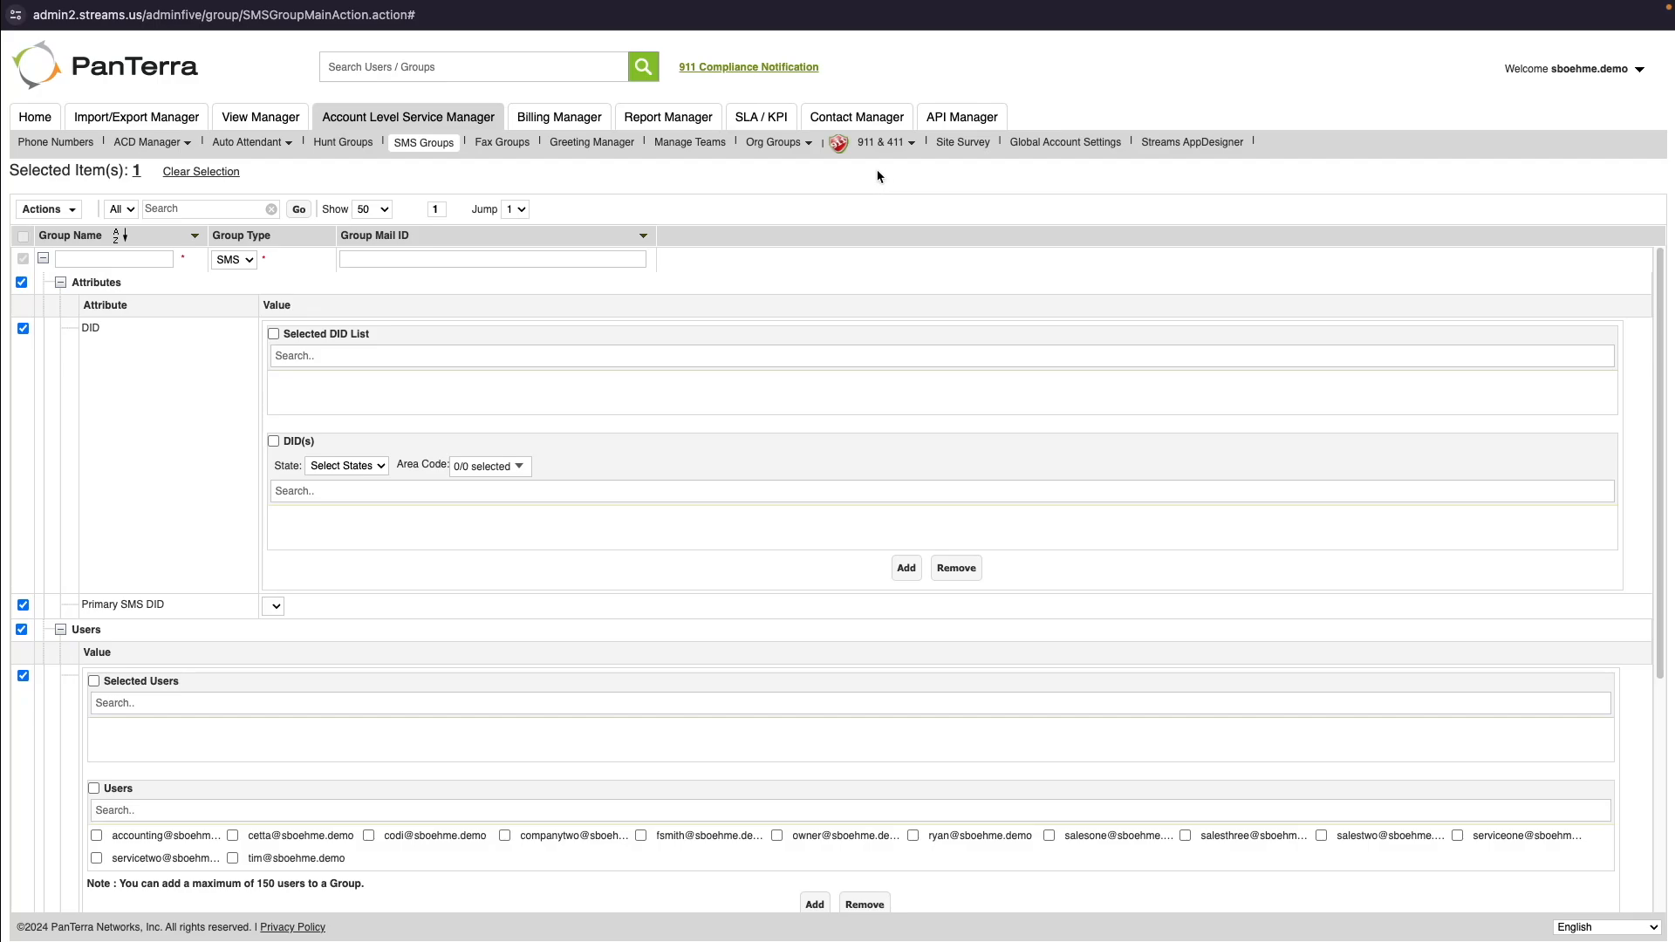
# Step: Name the new SMS group training and fill in its group mail ID with the contact's e-mail
pyautogui.click(139, 259)
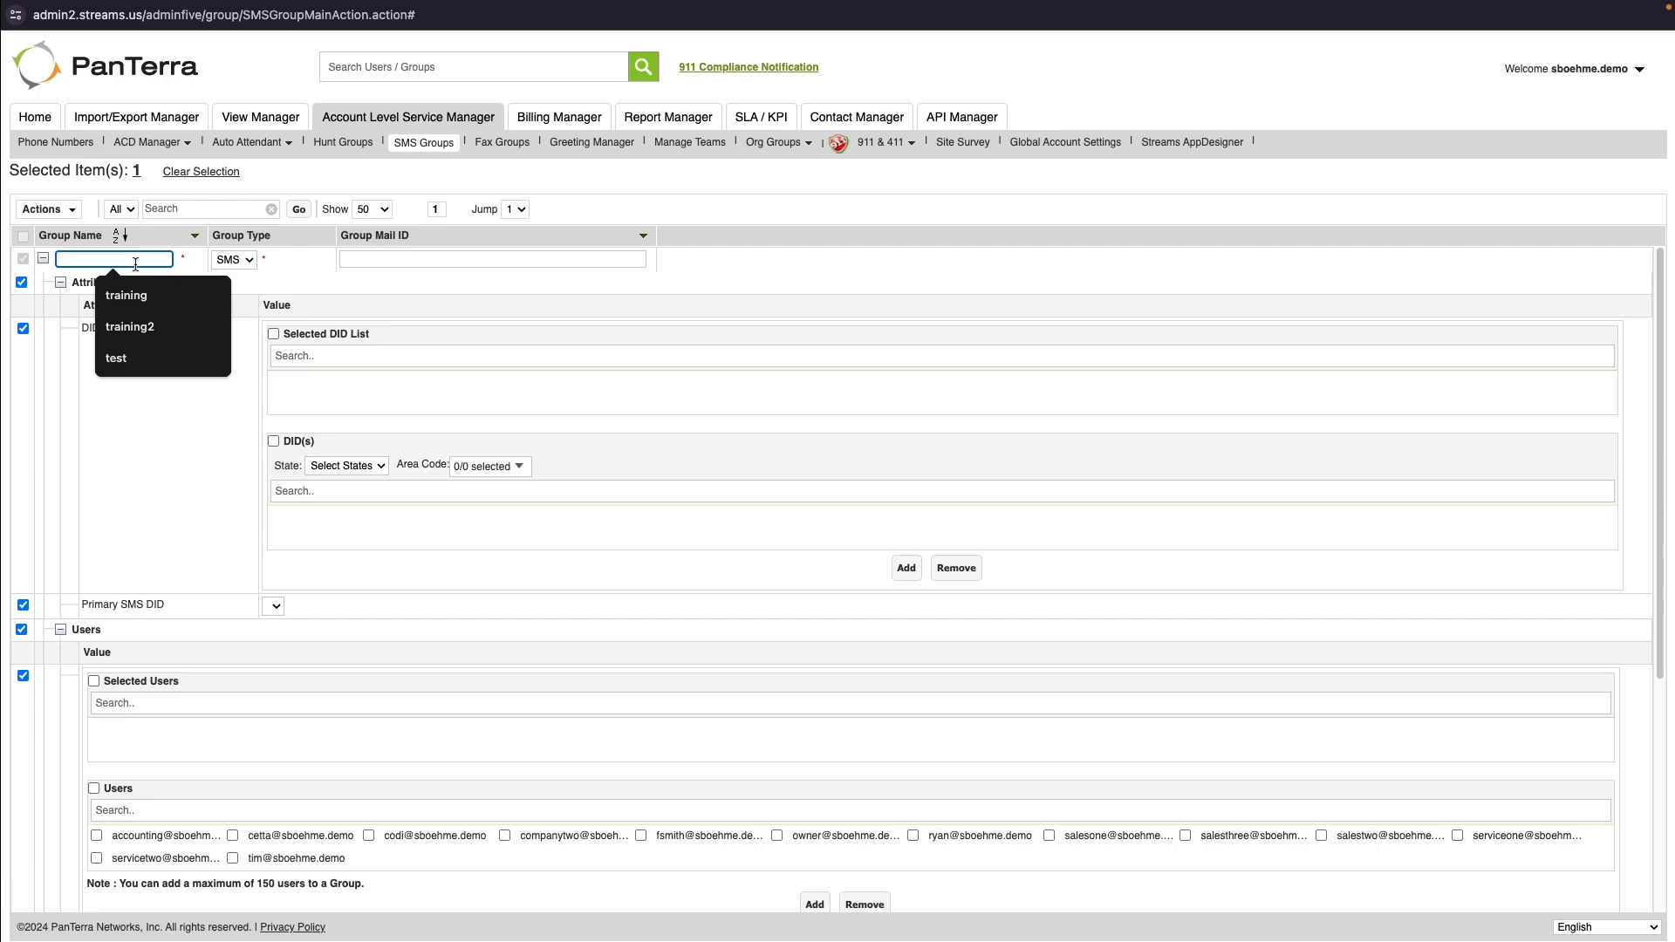
pyautogui.click(131, 296)
pyautogui.click(279, 279)
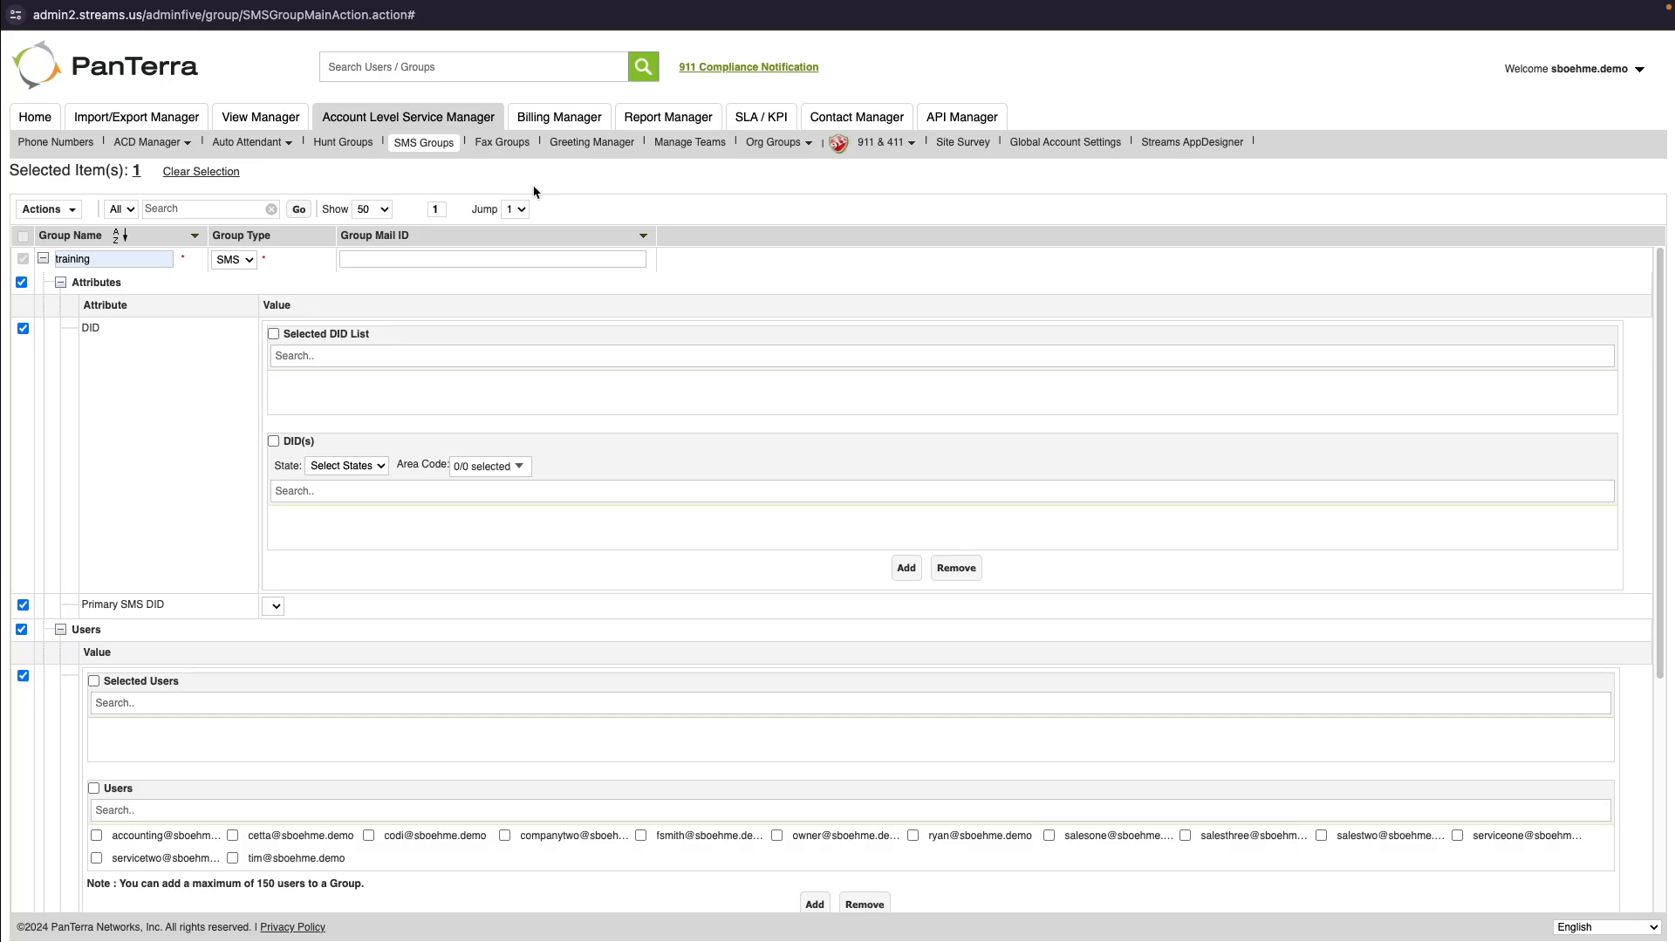
pyautogui.click(507, 258)
pyautogui.click(516, 295)
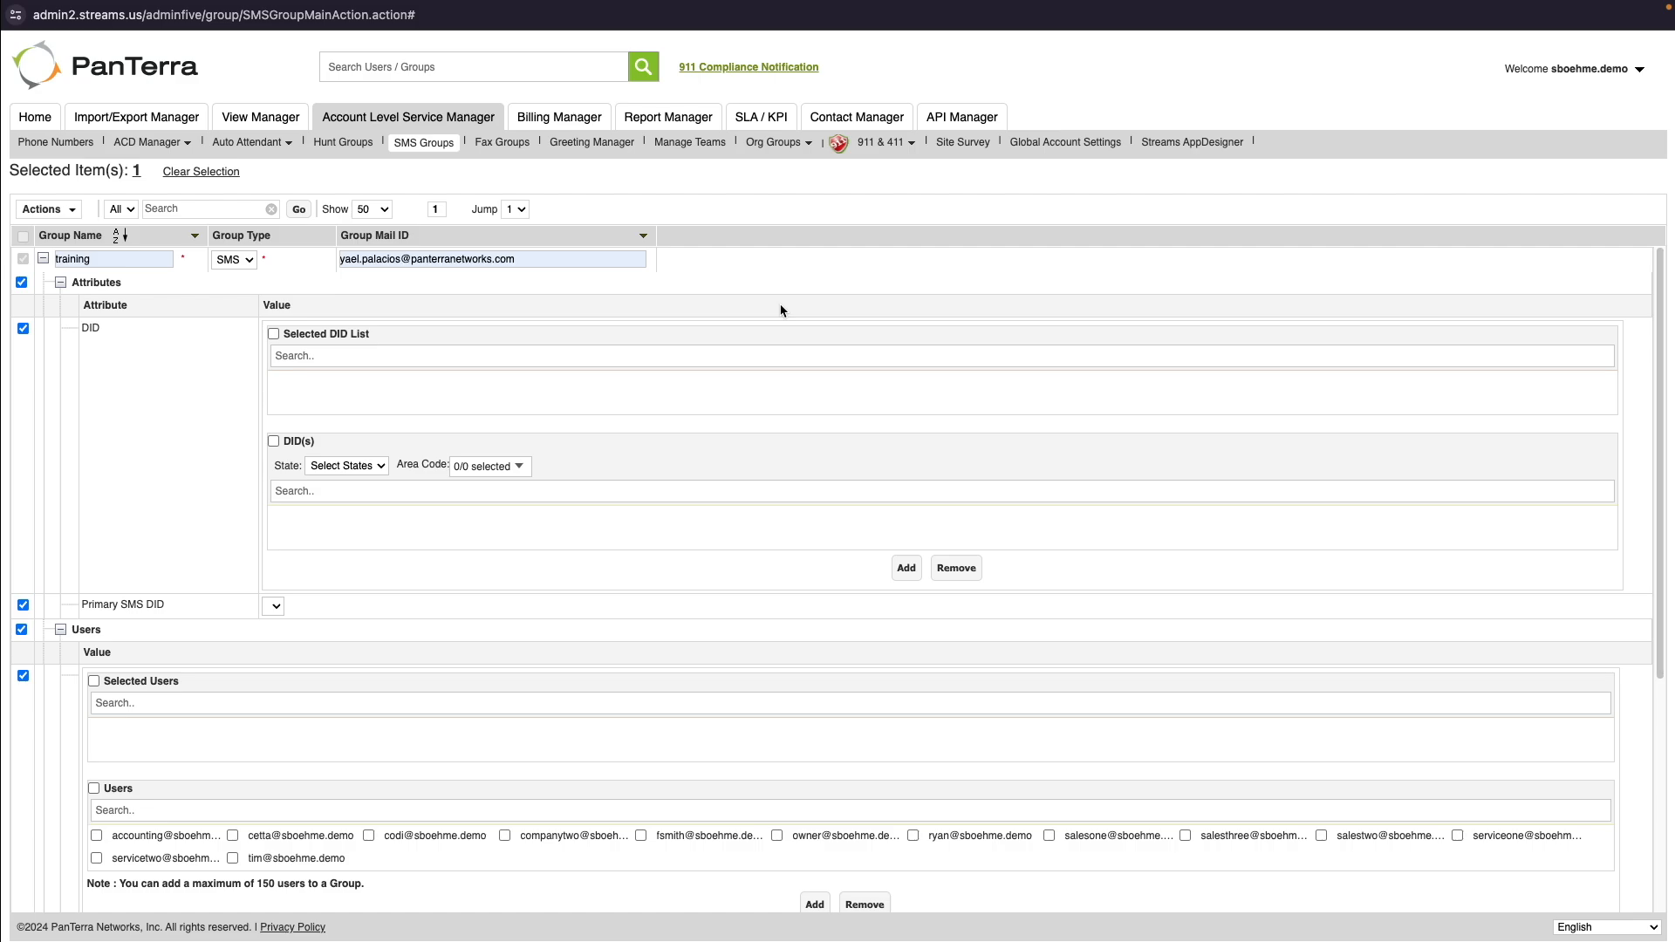
# Step: Filter the group's available DIDs to the state Illinois with both of its area codes selected
pyautogui.scroll(-1, 780, 309)
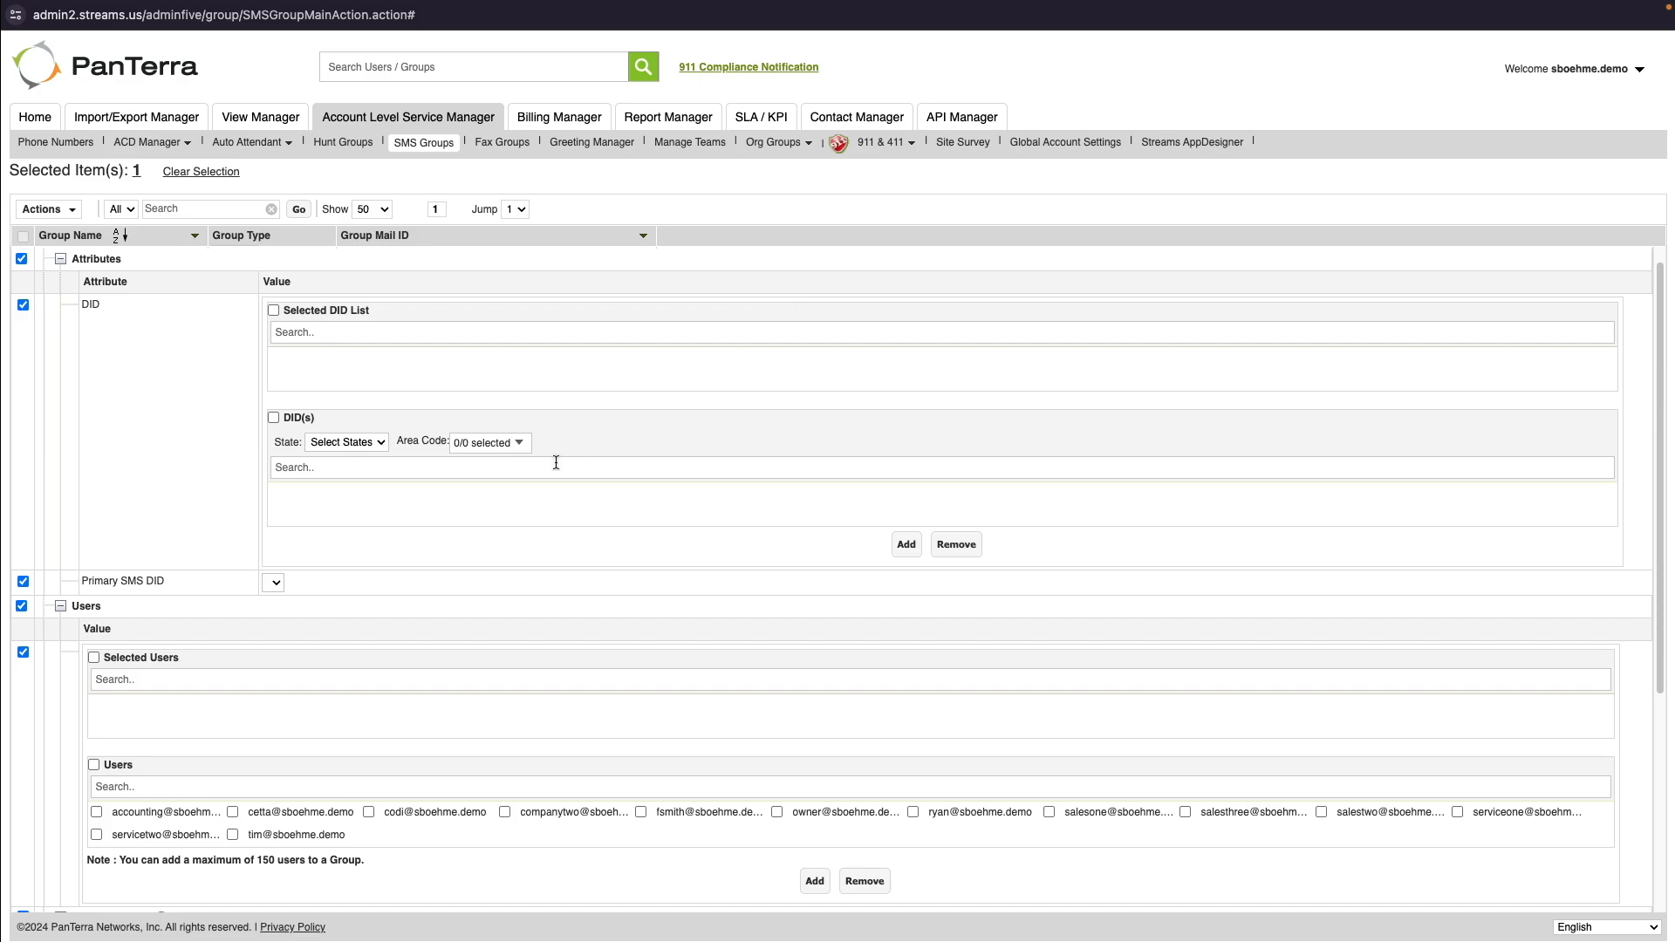
pyautogui.click(382, 446)
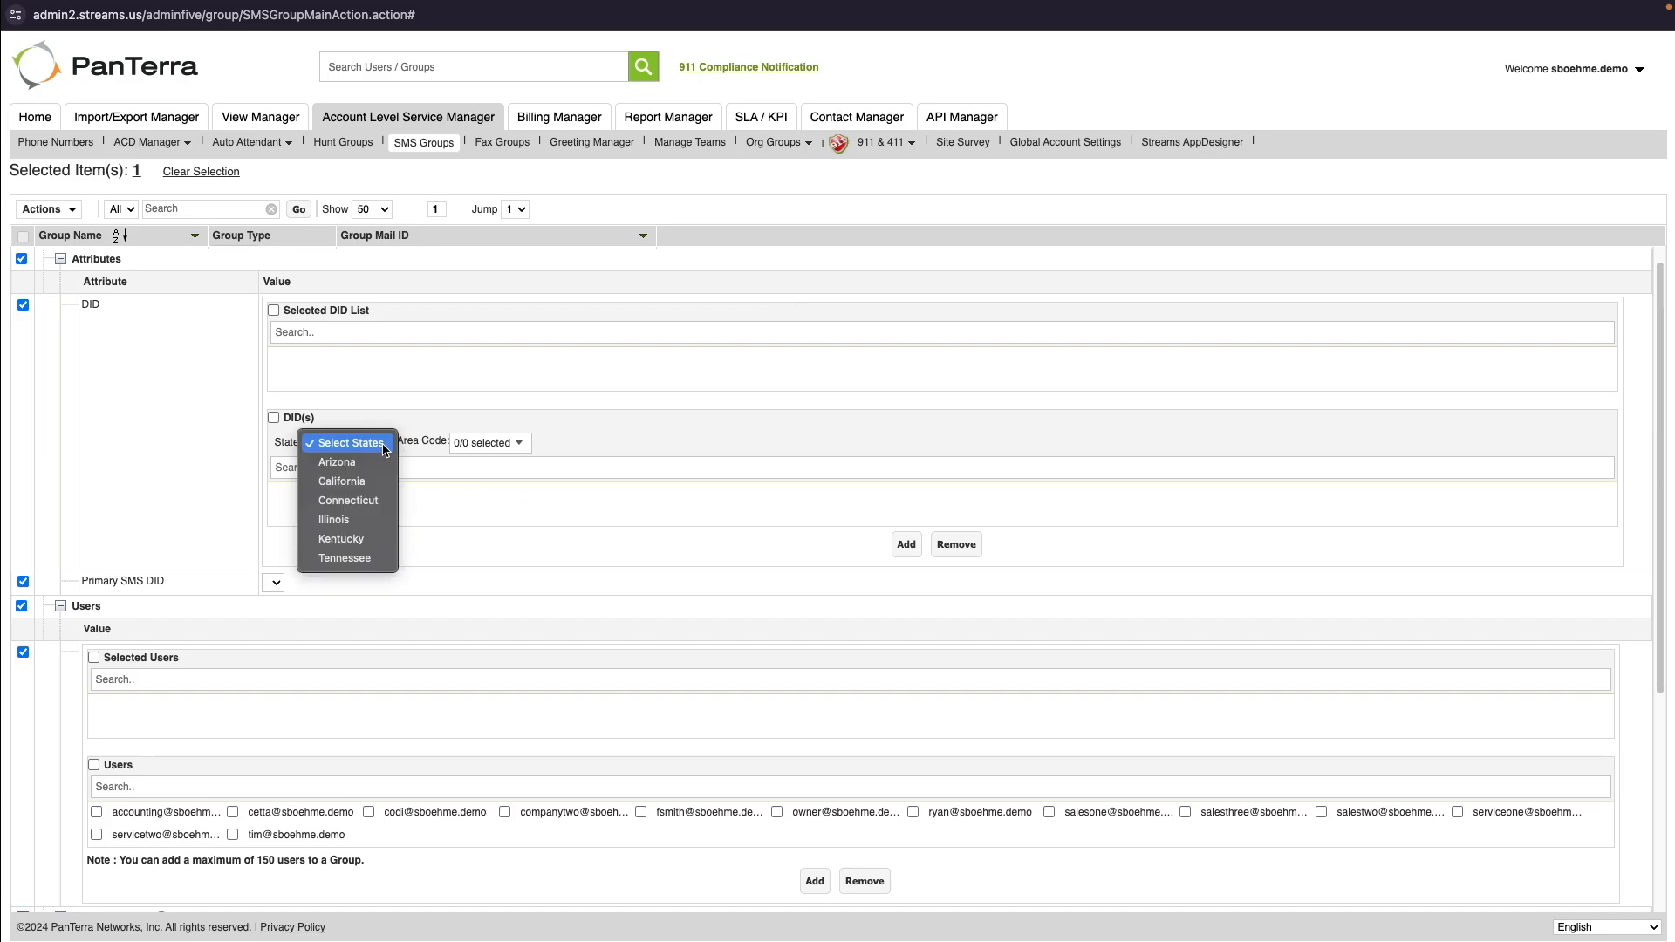
pyautogui.click(353, 521)
pyautogui.click(508, 445)
pyautogui.click(463, 506)
pyautogui.click(463, 526)
pyautogui.click(764, 503)
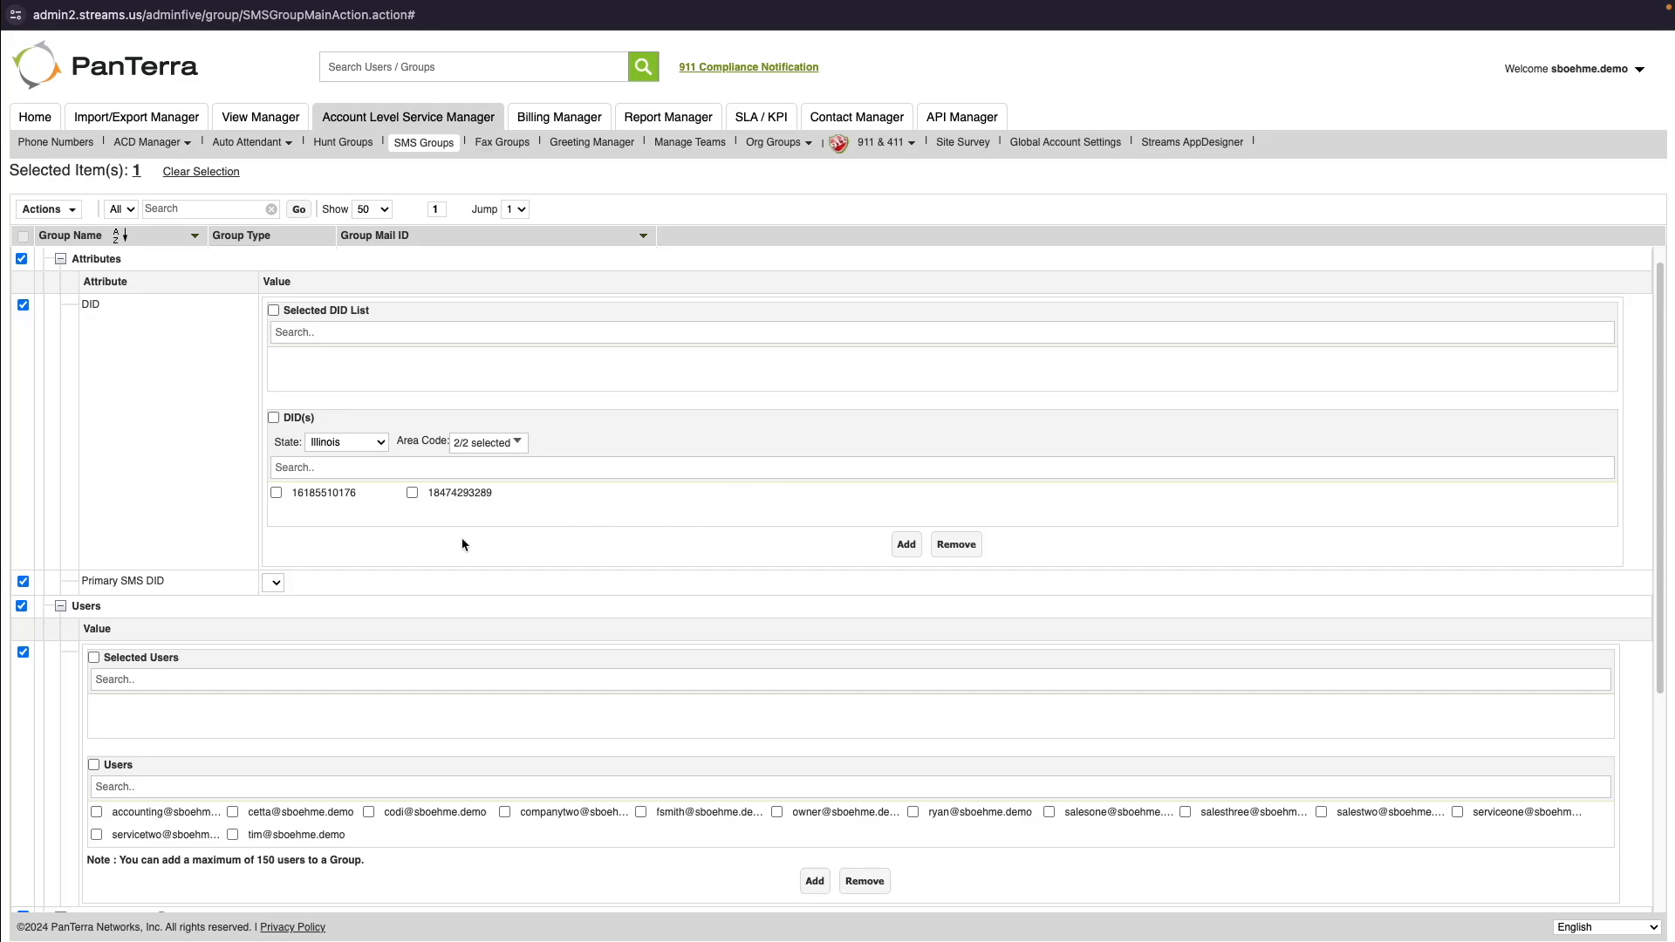
# Step: Add both available Illinois DIDs to the group and make the second one the primary SMS DID
pyautogui.click(275, 493)
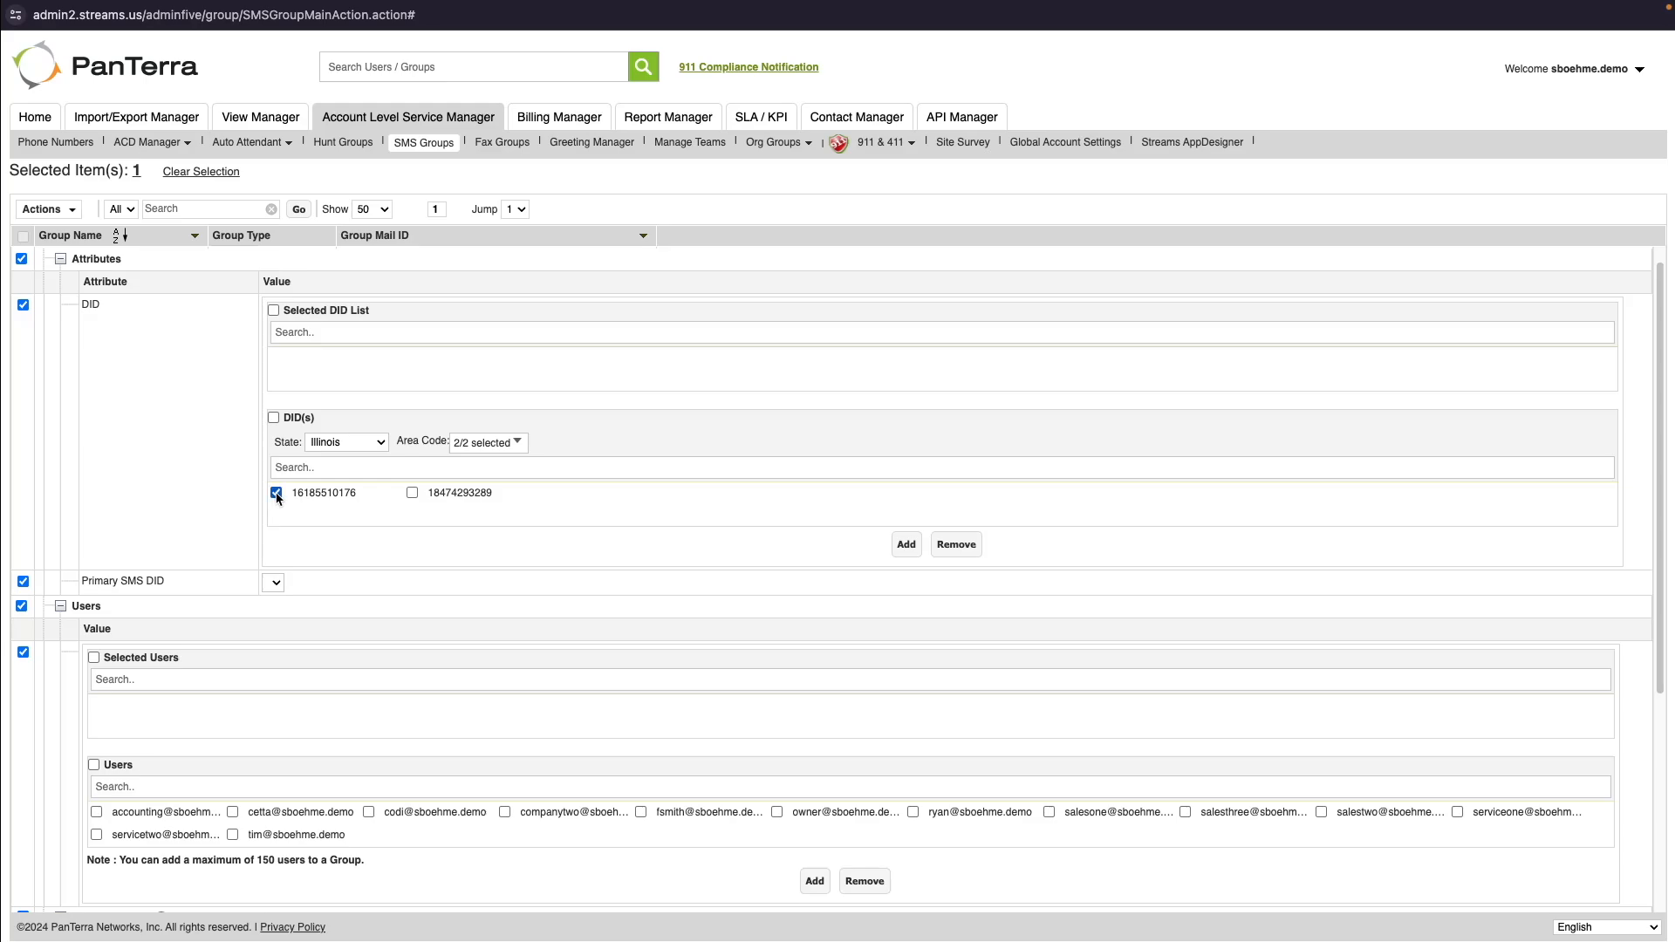
pyautogui.click(412, 493)
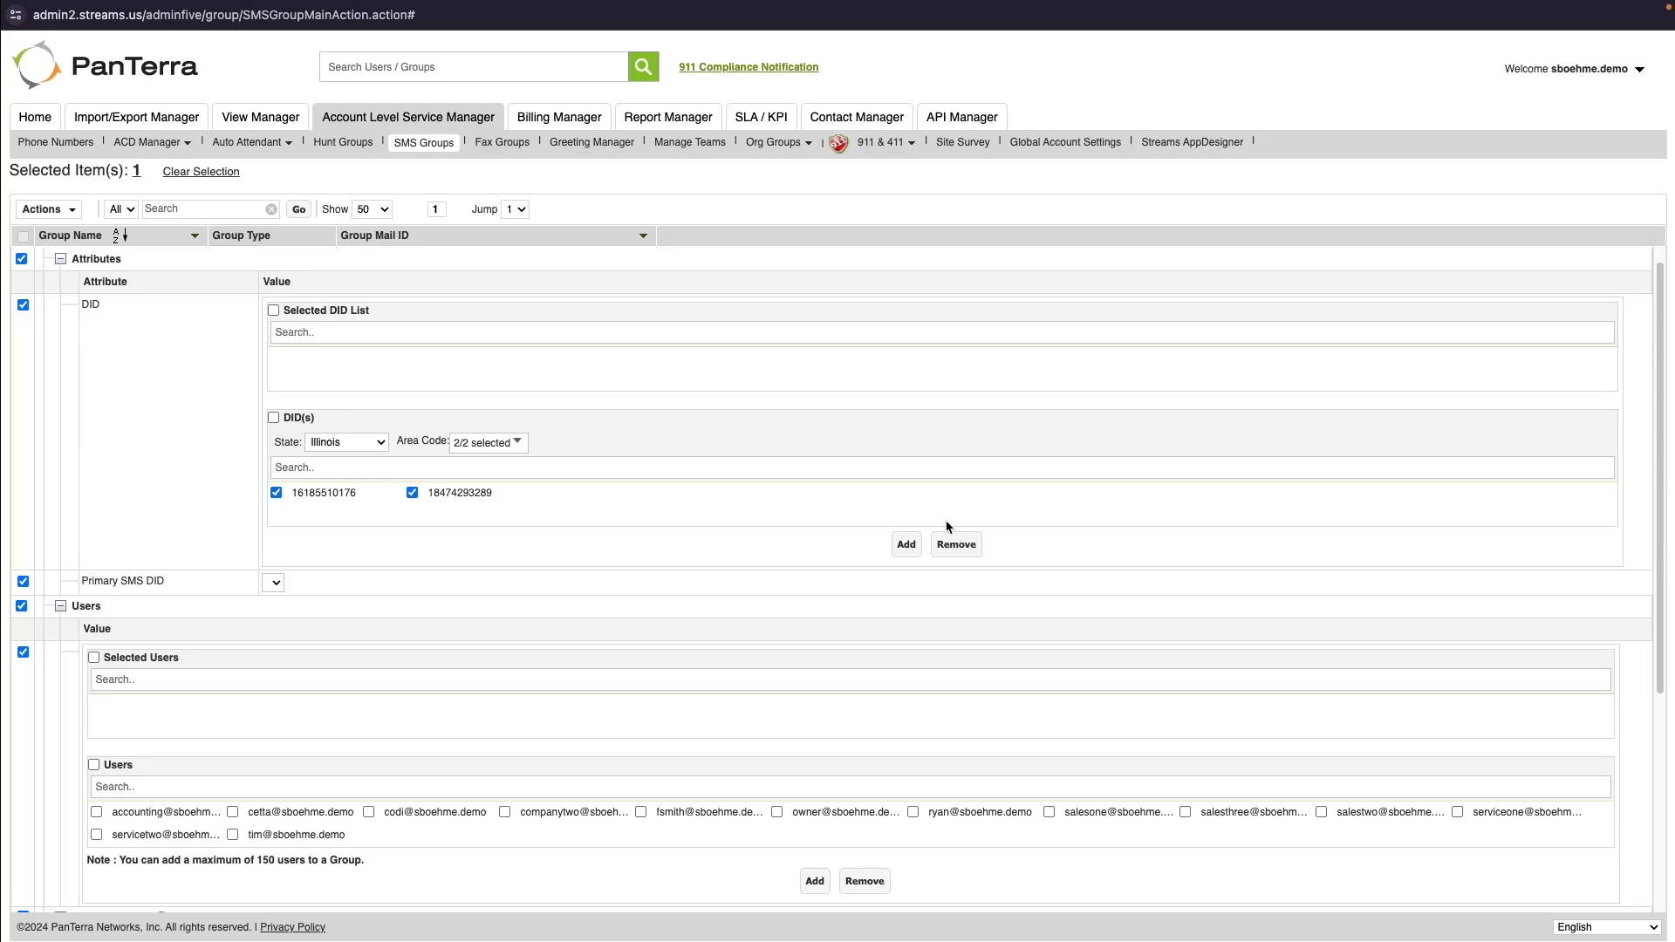
pyautogui.click(908, 545)
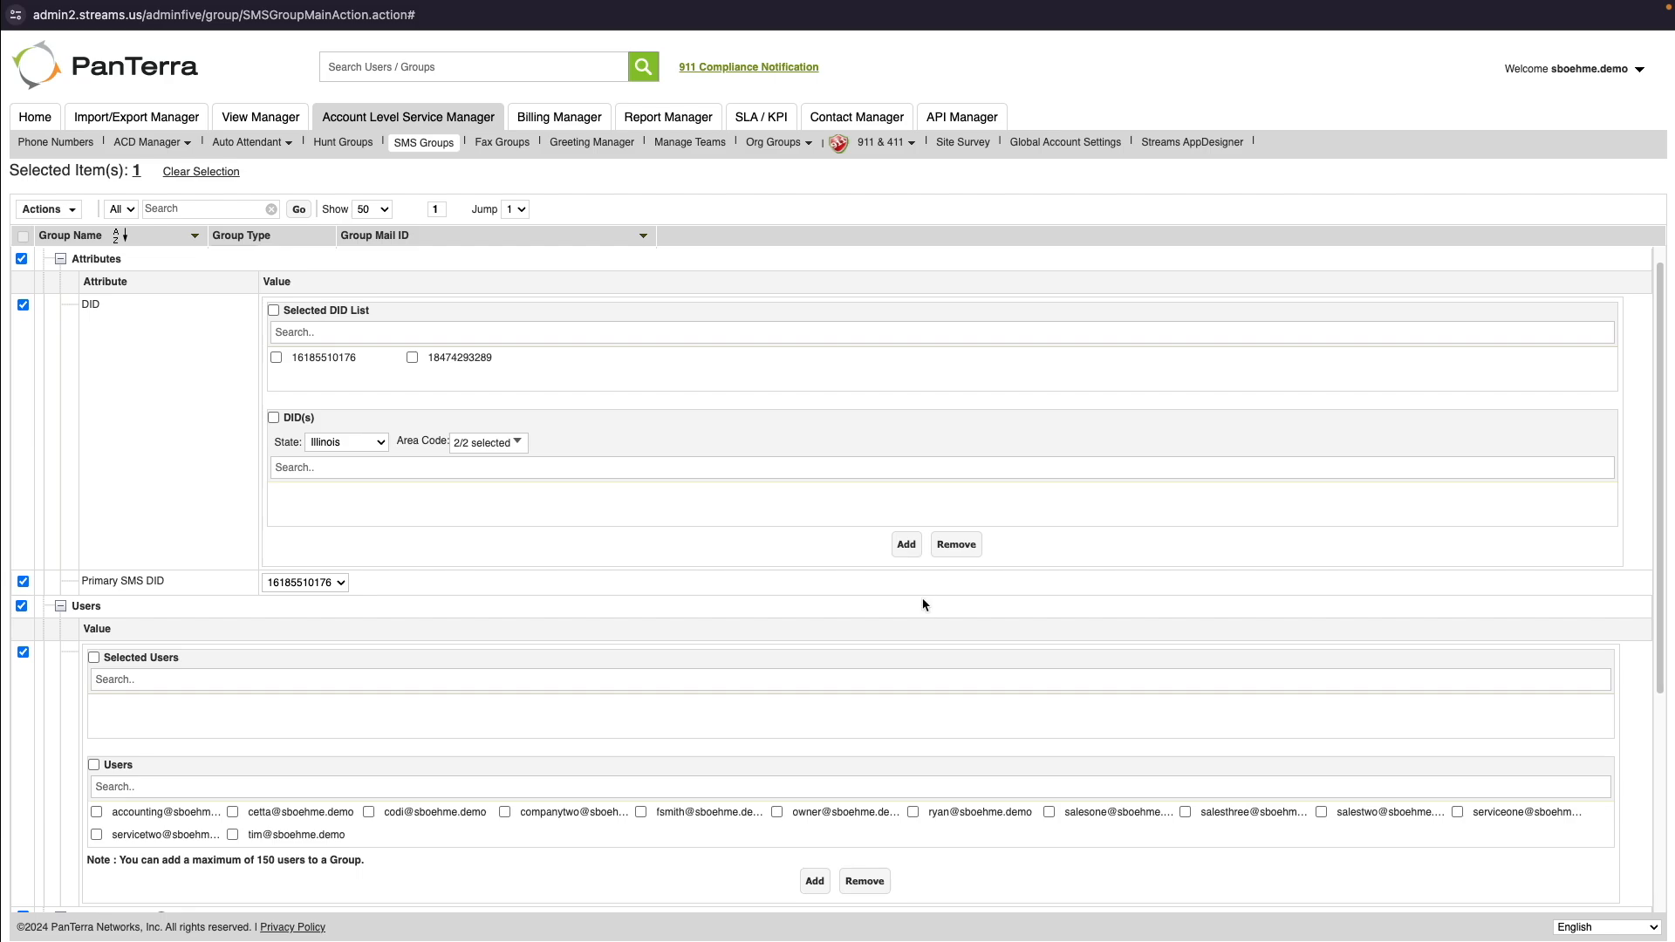
pyautogui.click(310, 585)
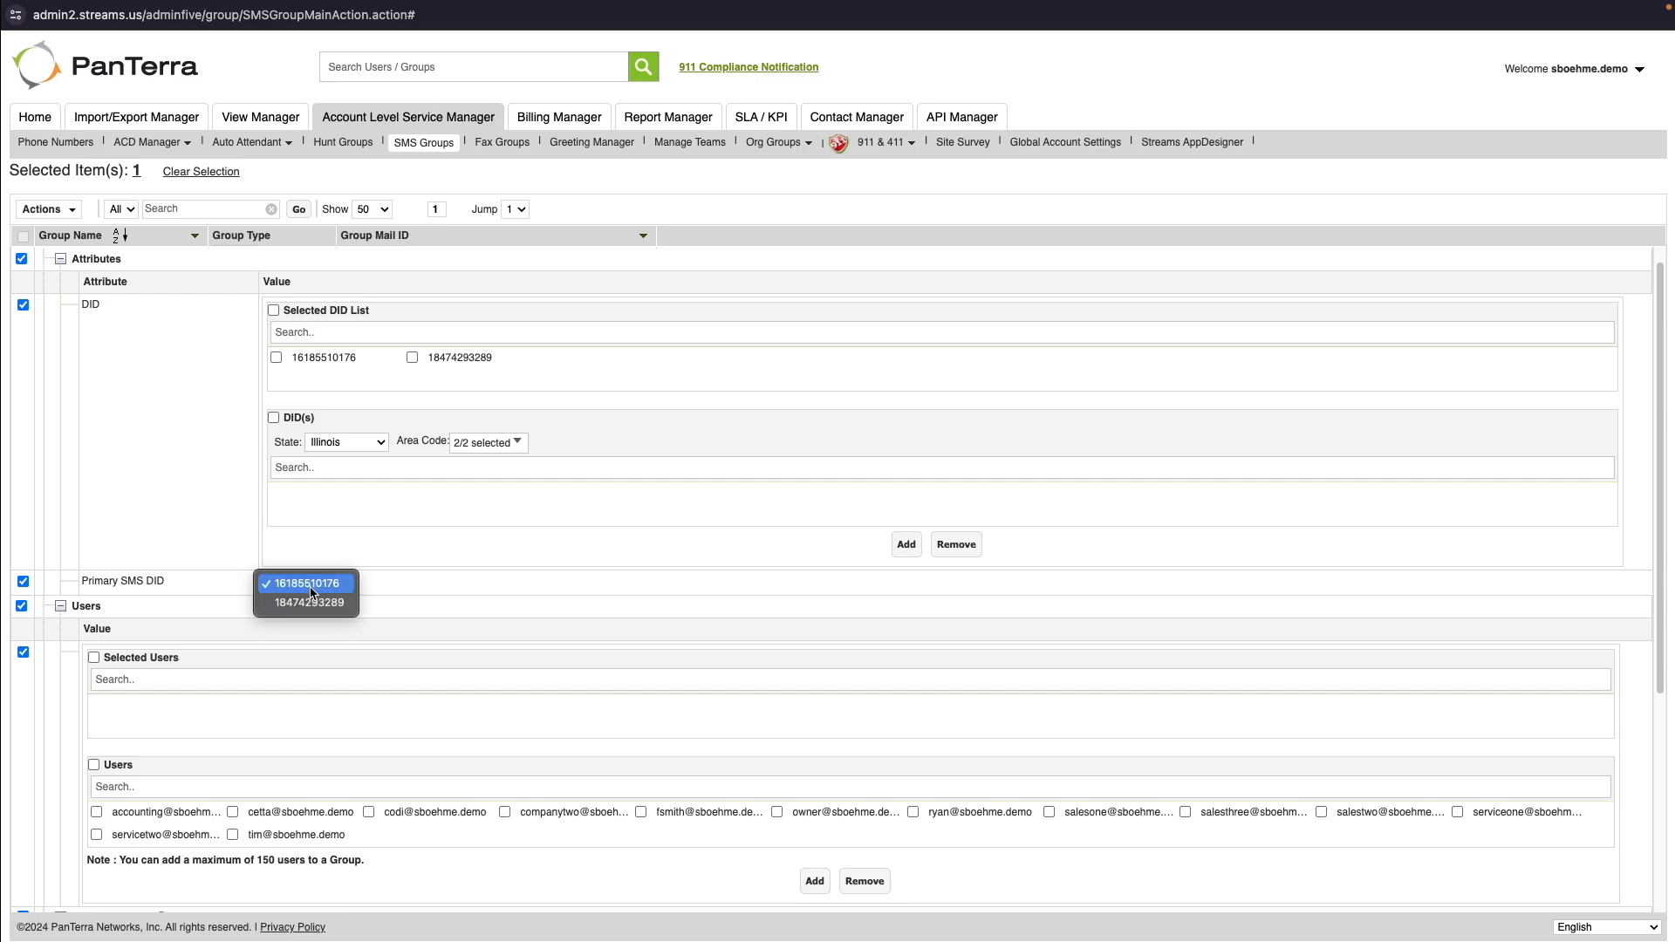
pyautogui.click(311, 602)
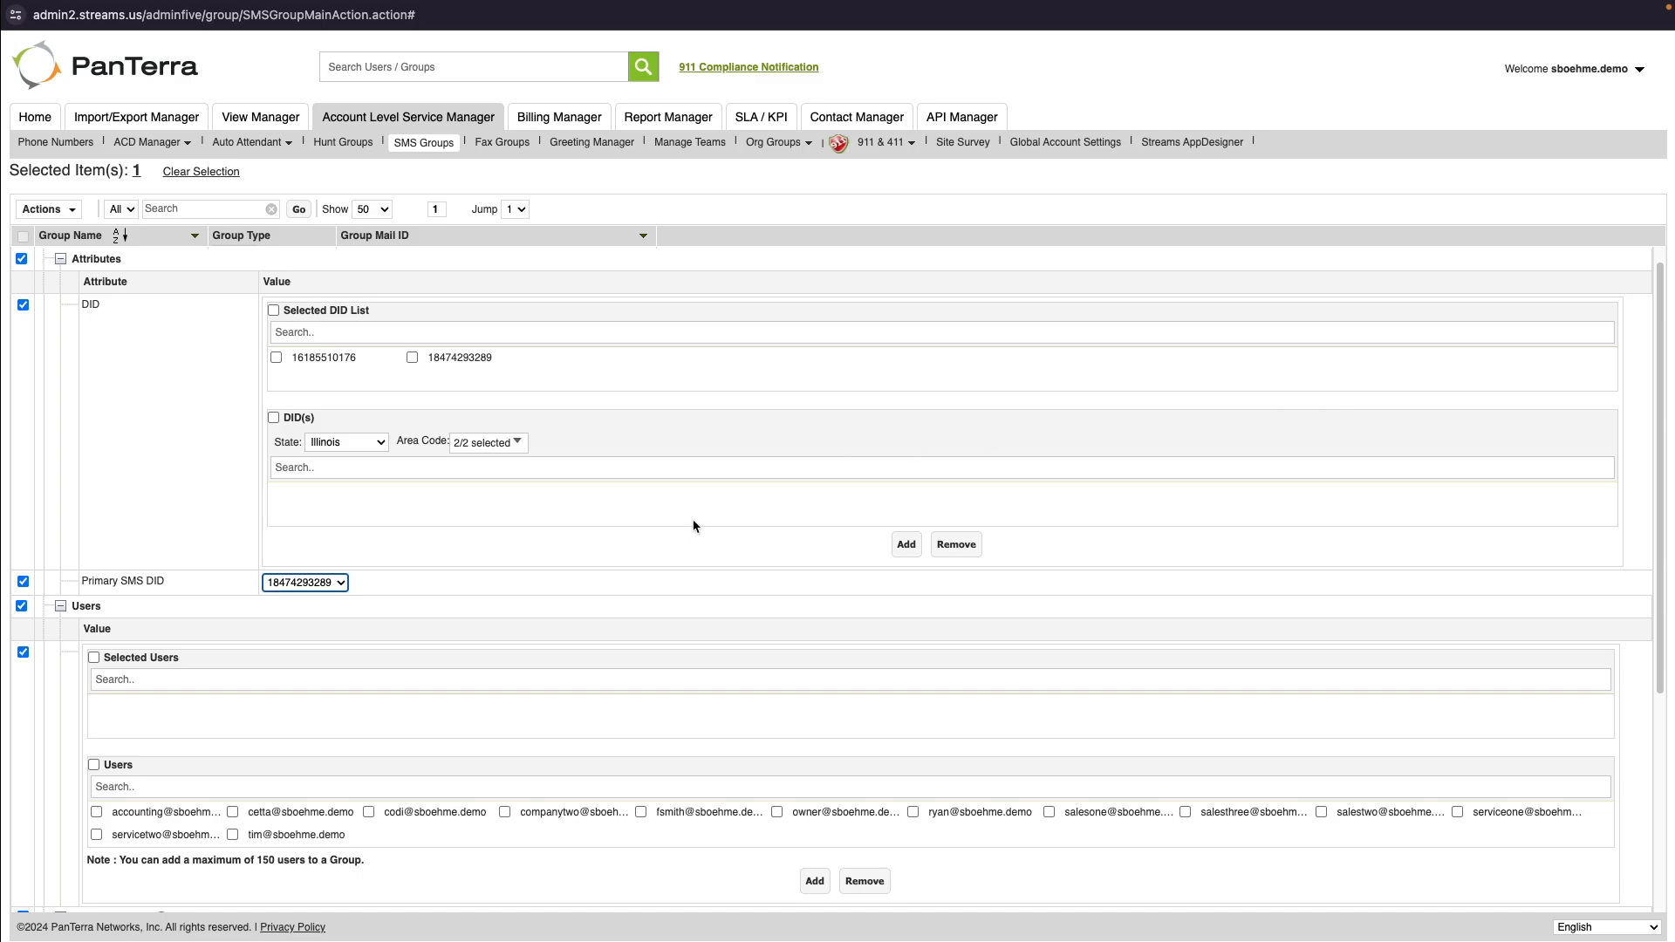
# Step: Add the first five available users to the training group
pyautogui.scroll(-2, 707, 523)
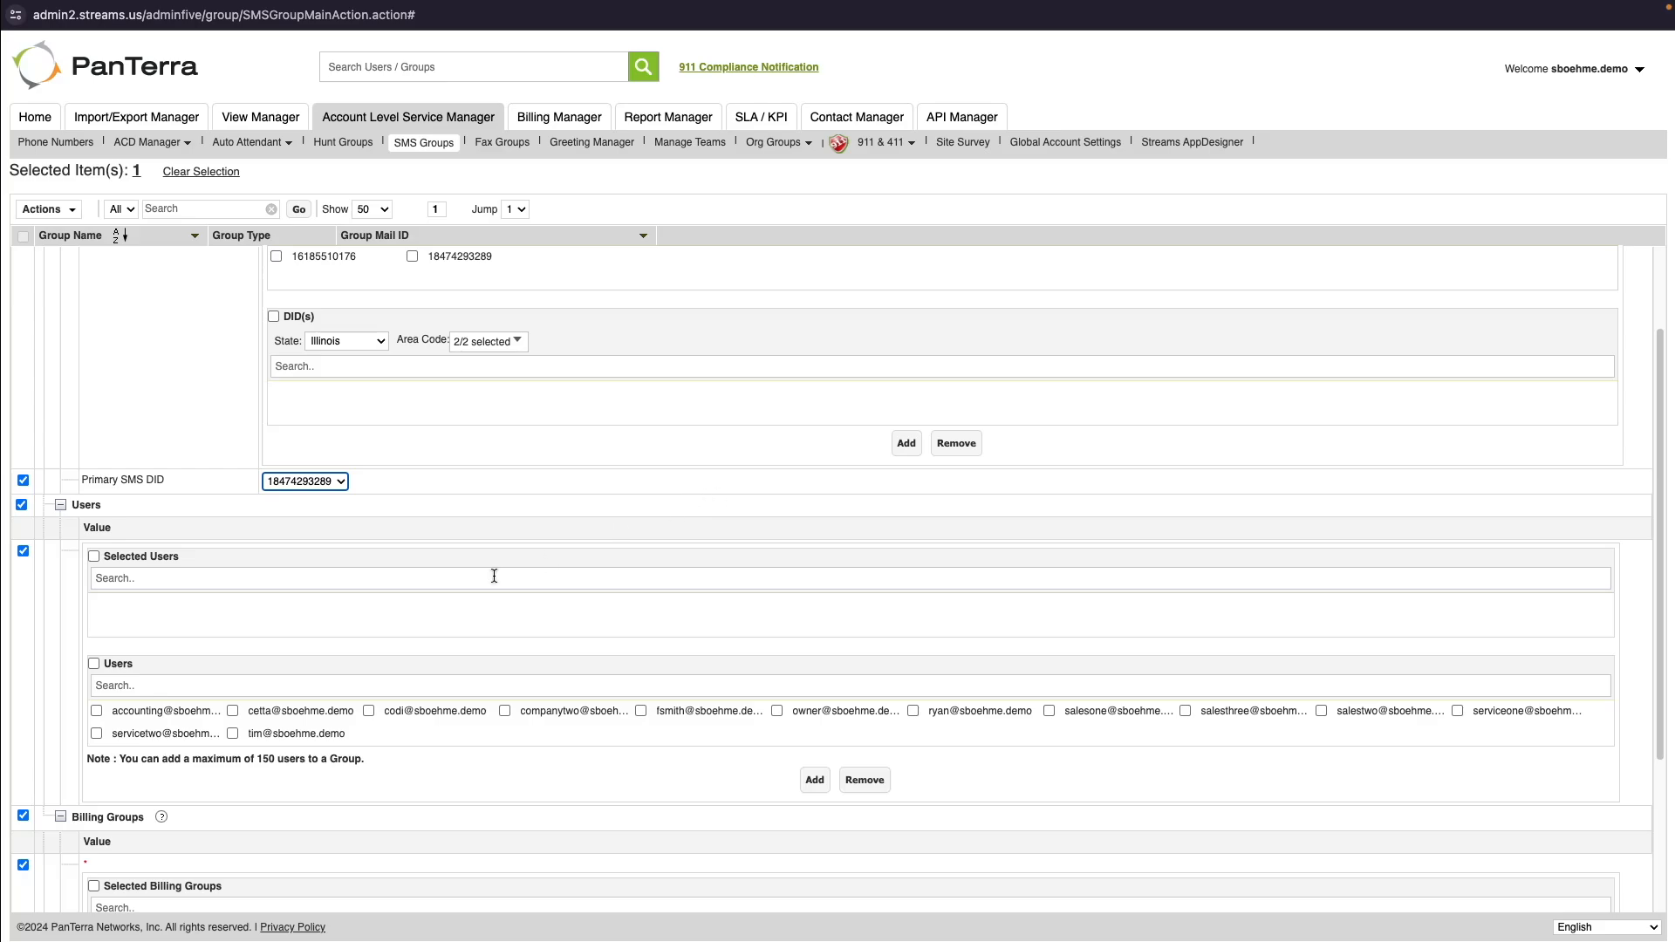
pyautogui.click(232, 711)
pyautogui.click(368, 711)
pyautogui.click(504, 711)
pyautogui.click(641, 711)
pyautogui.click(96, 711)
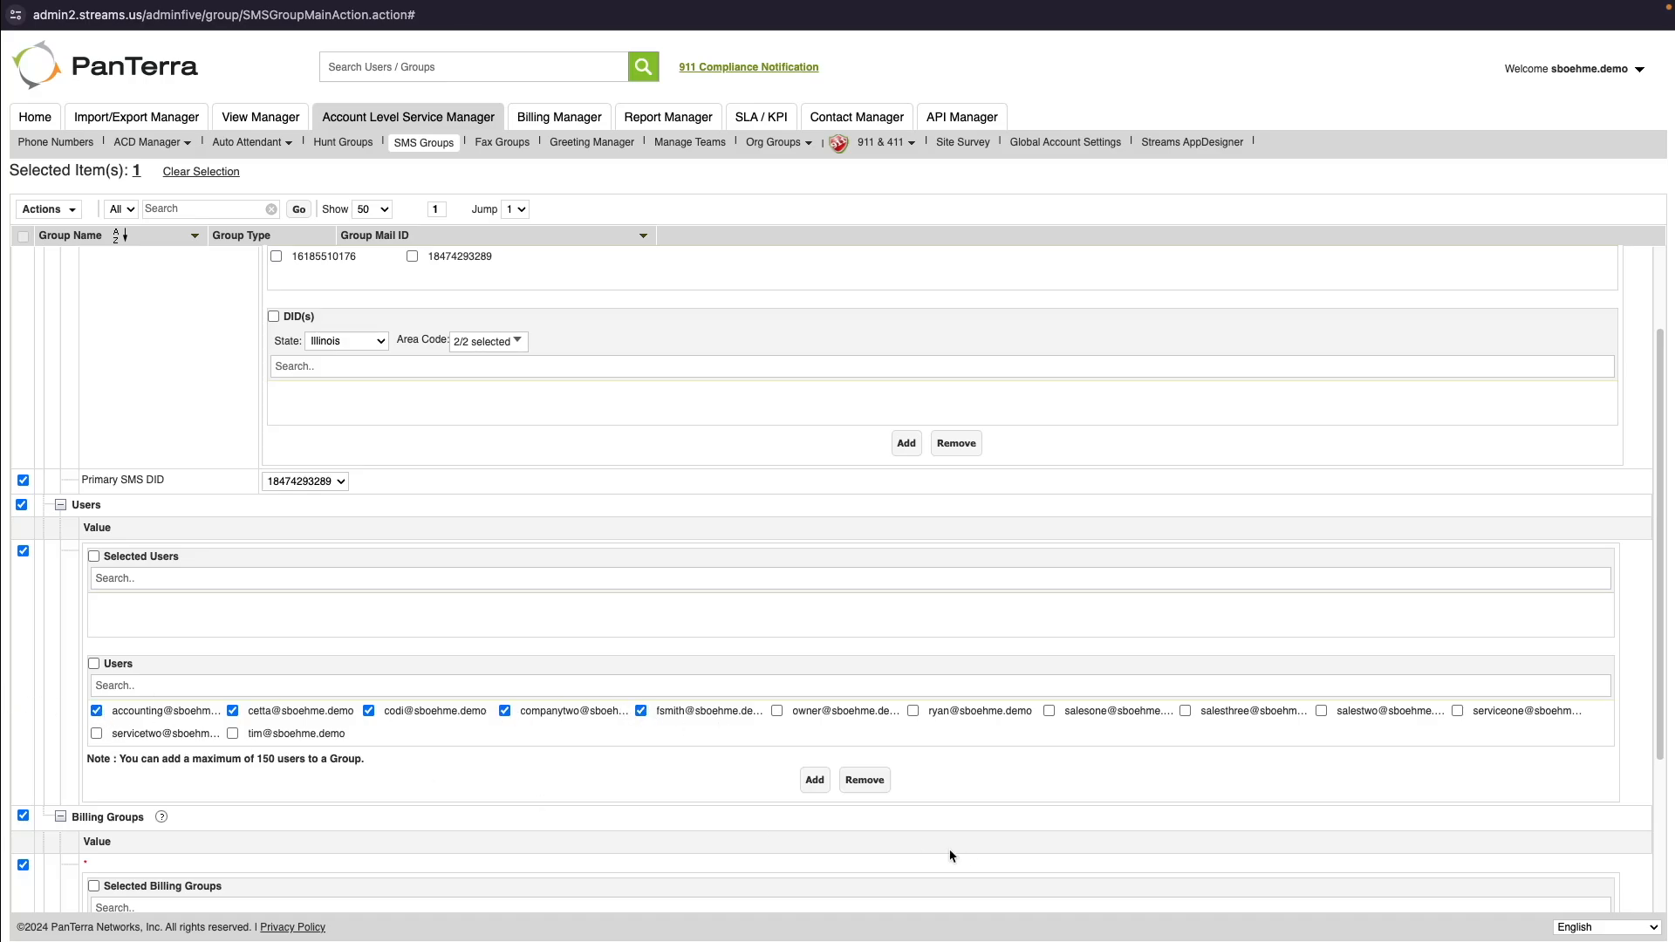
pyautogui.click(815, 781)
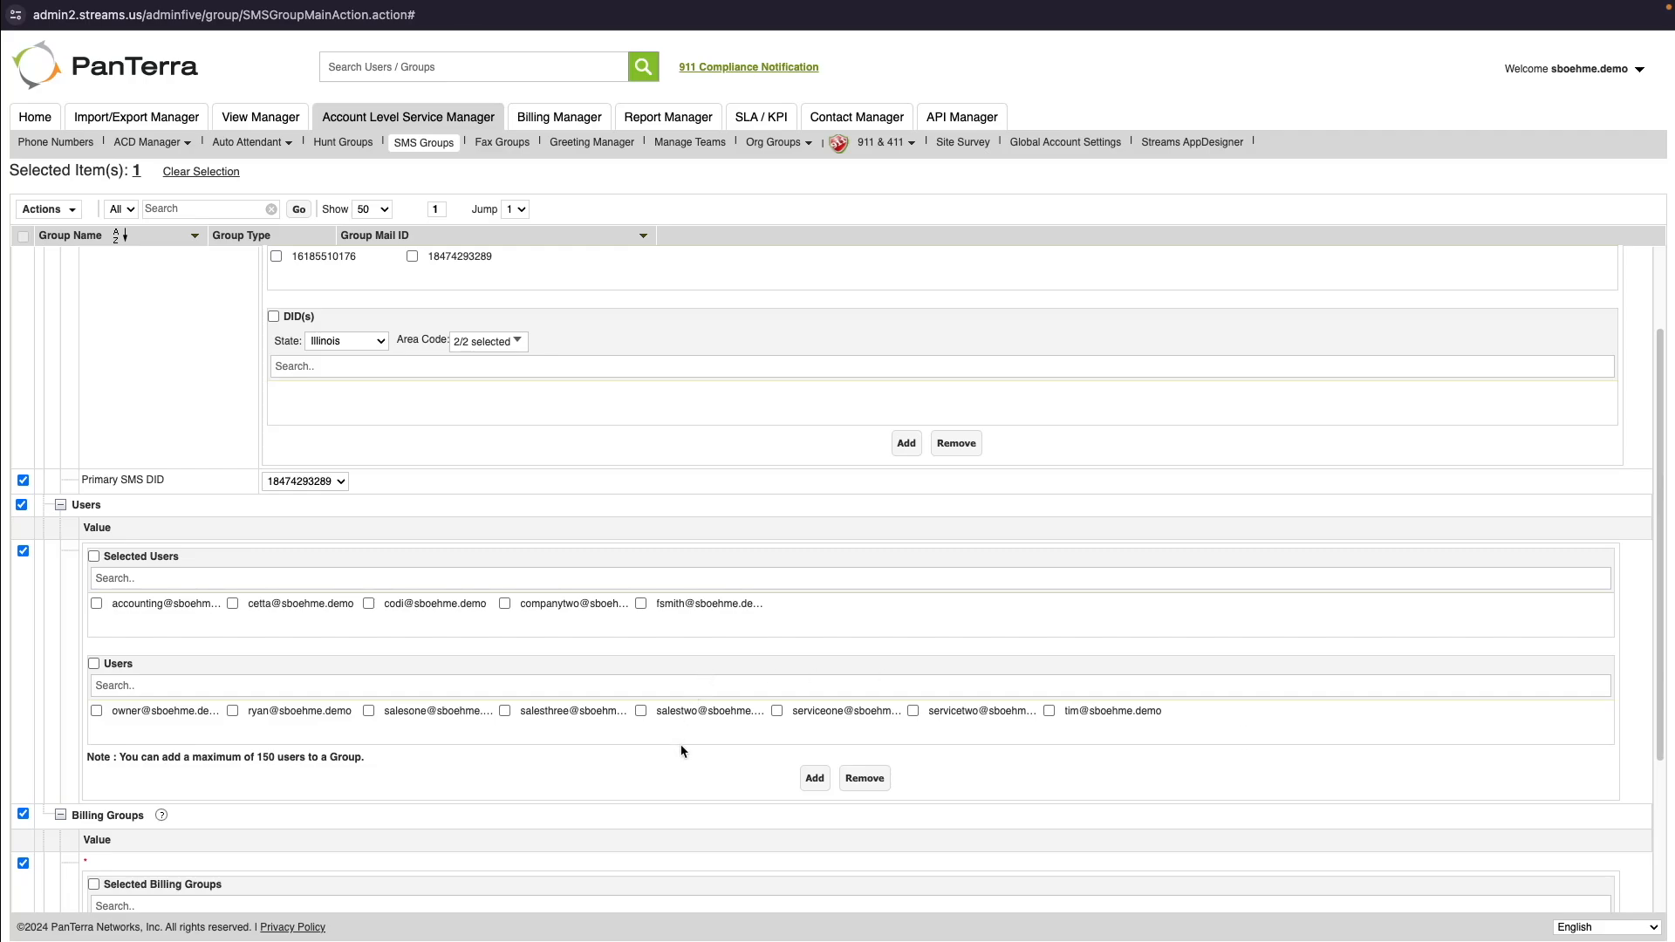
# Step: Mark the default billing group among the training group's selected billing groups
pyautogui.scroll(-1, 683, 751)
pyautogui.scroll(-2, 682, 752)
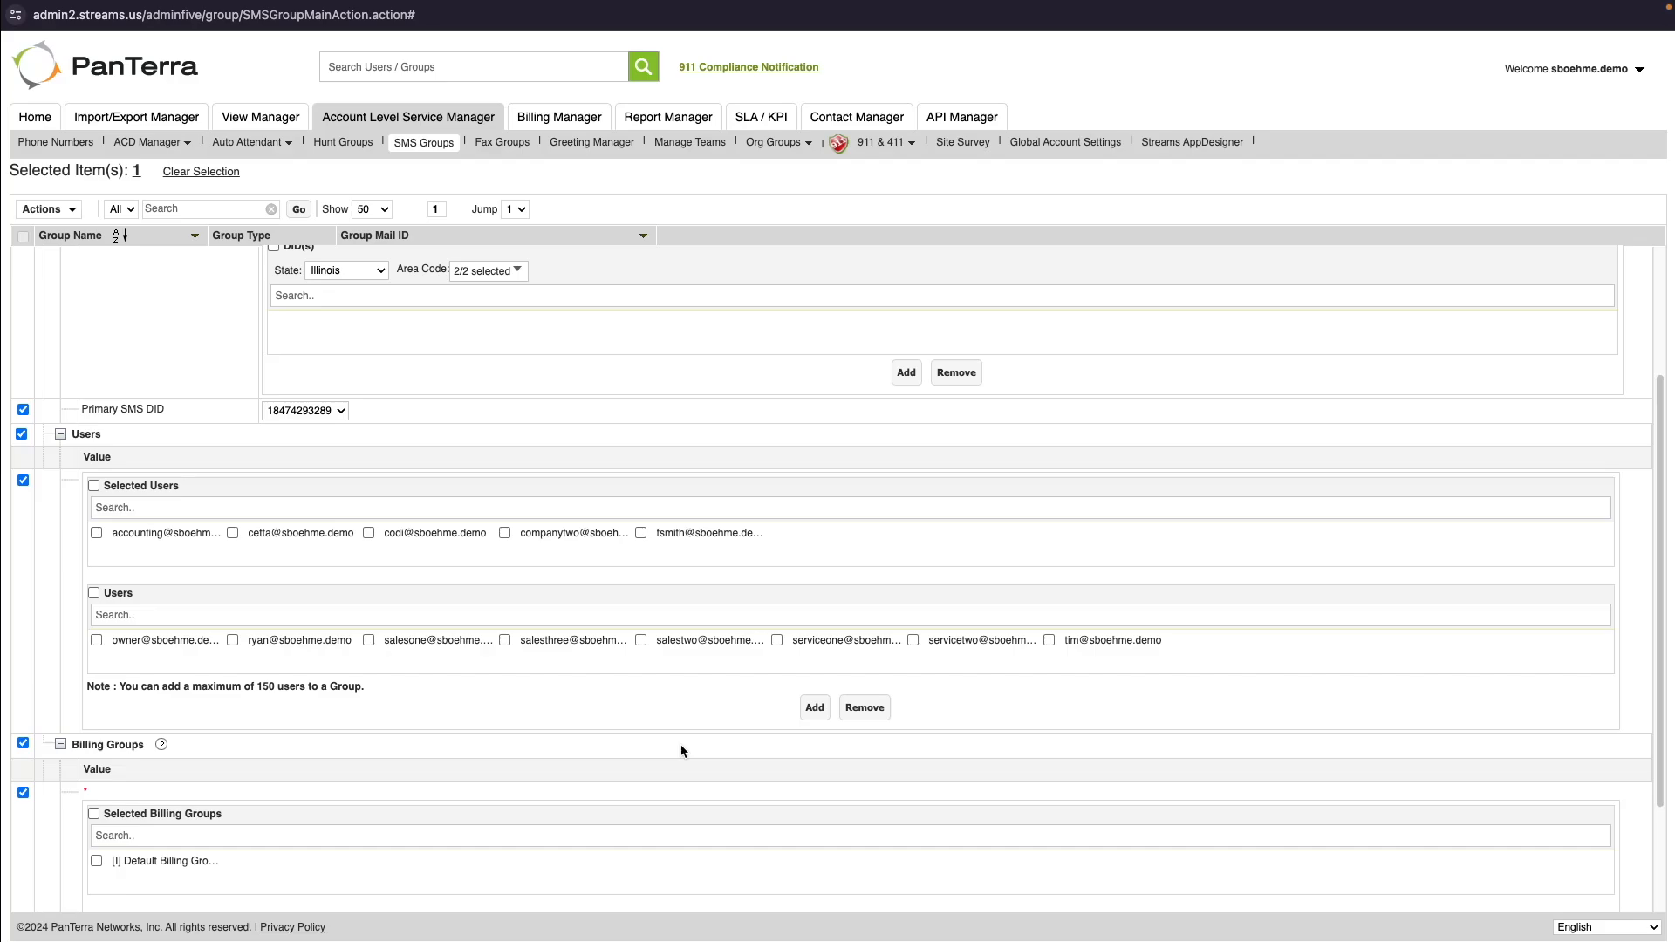
pyautogui.scroll(-1, 681, 751)
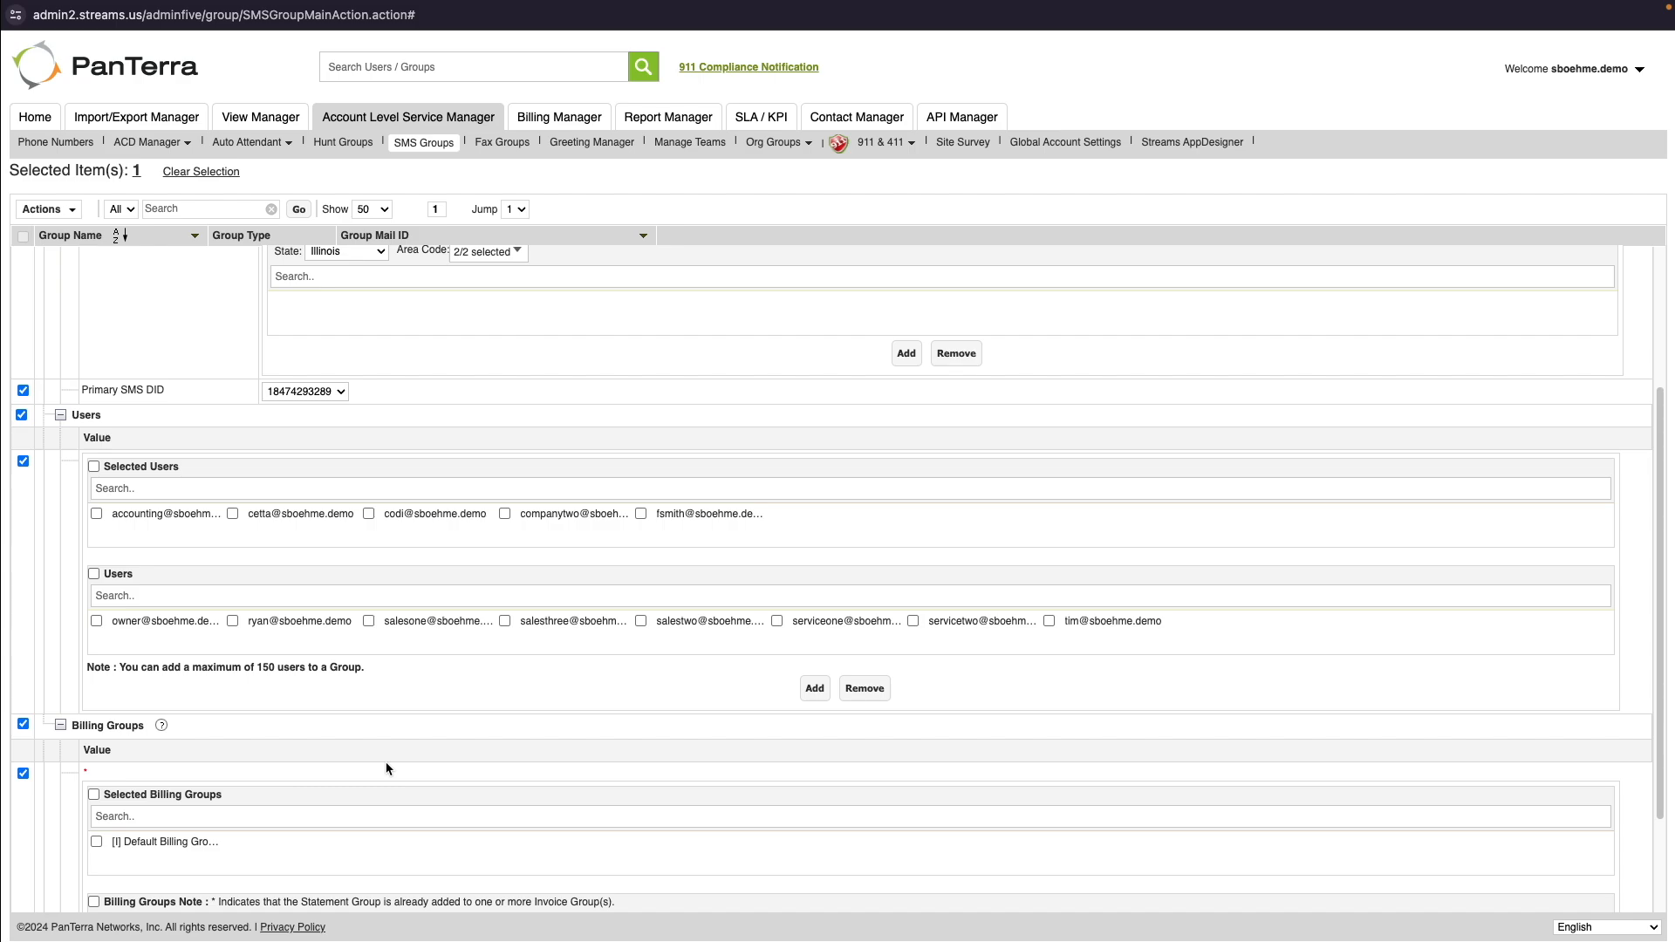
pyautogui.scroll(-3, 386, 768)
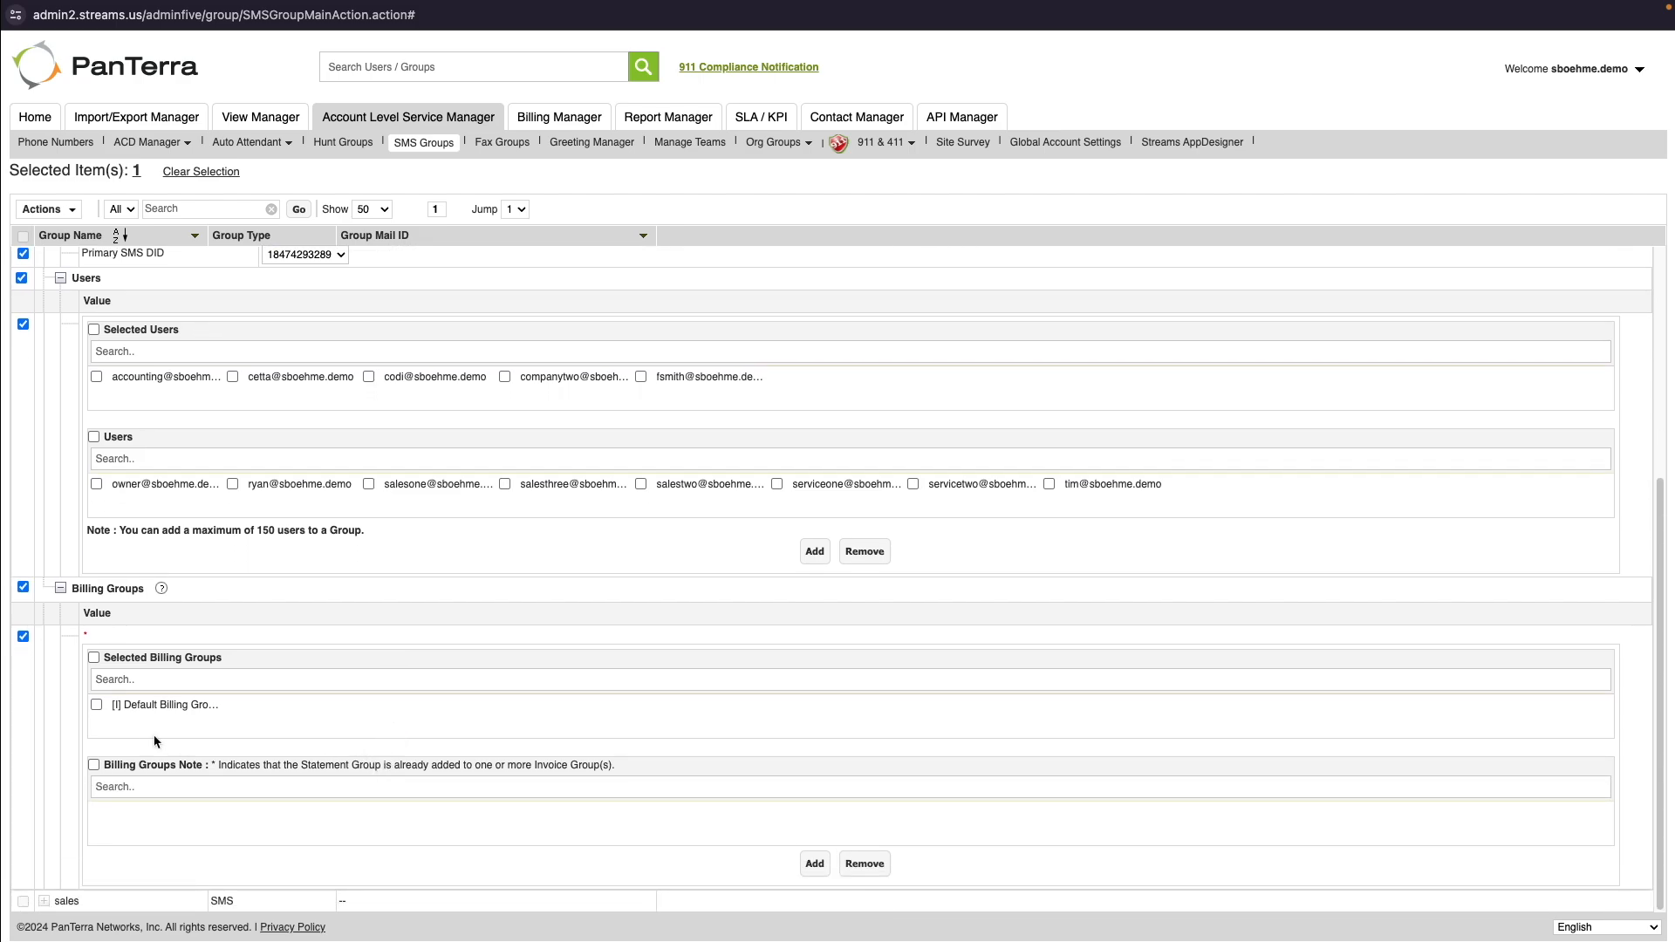
pyautogui.click(97, 706)
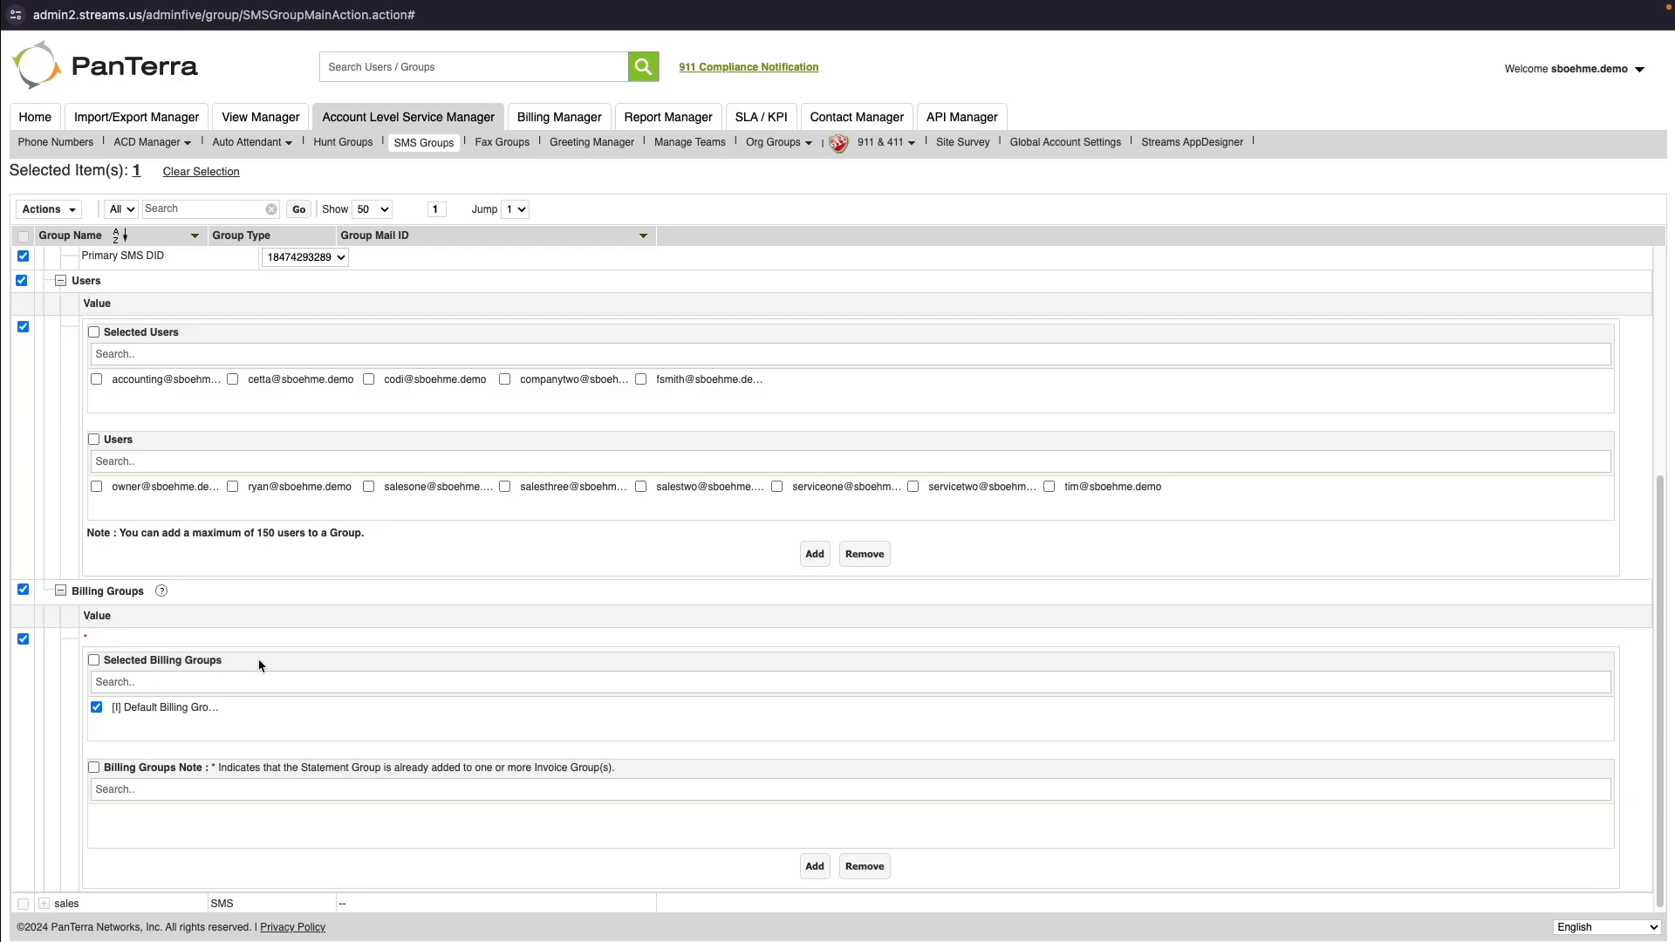
# Step: Save the new training group and agree to continue with the already assigned phone number
pyautogui.scroll(5, 259, 665)
pyautogui.click(73, 212)
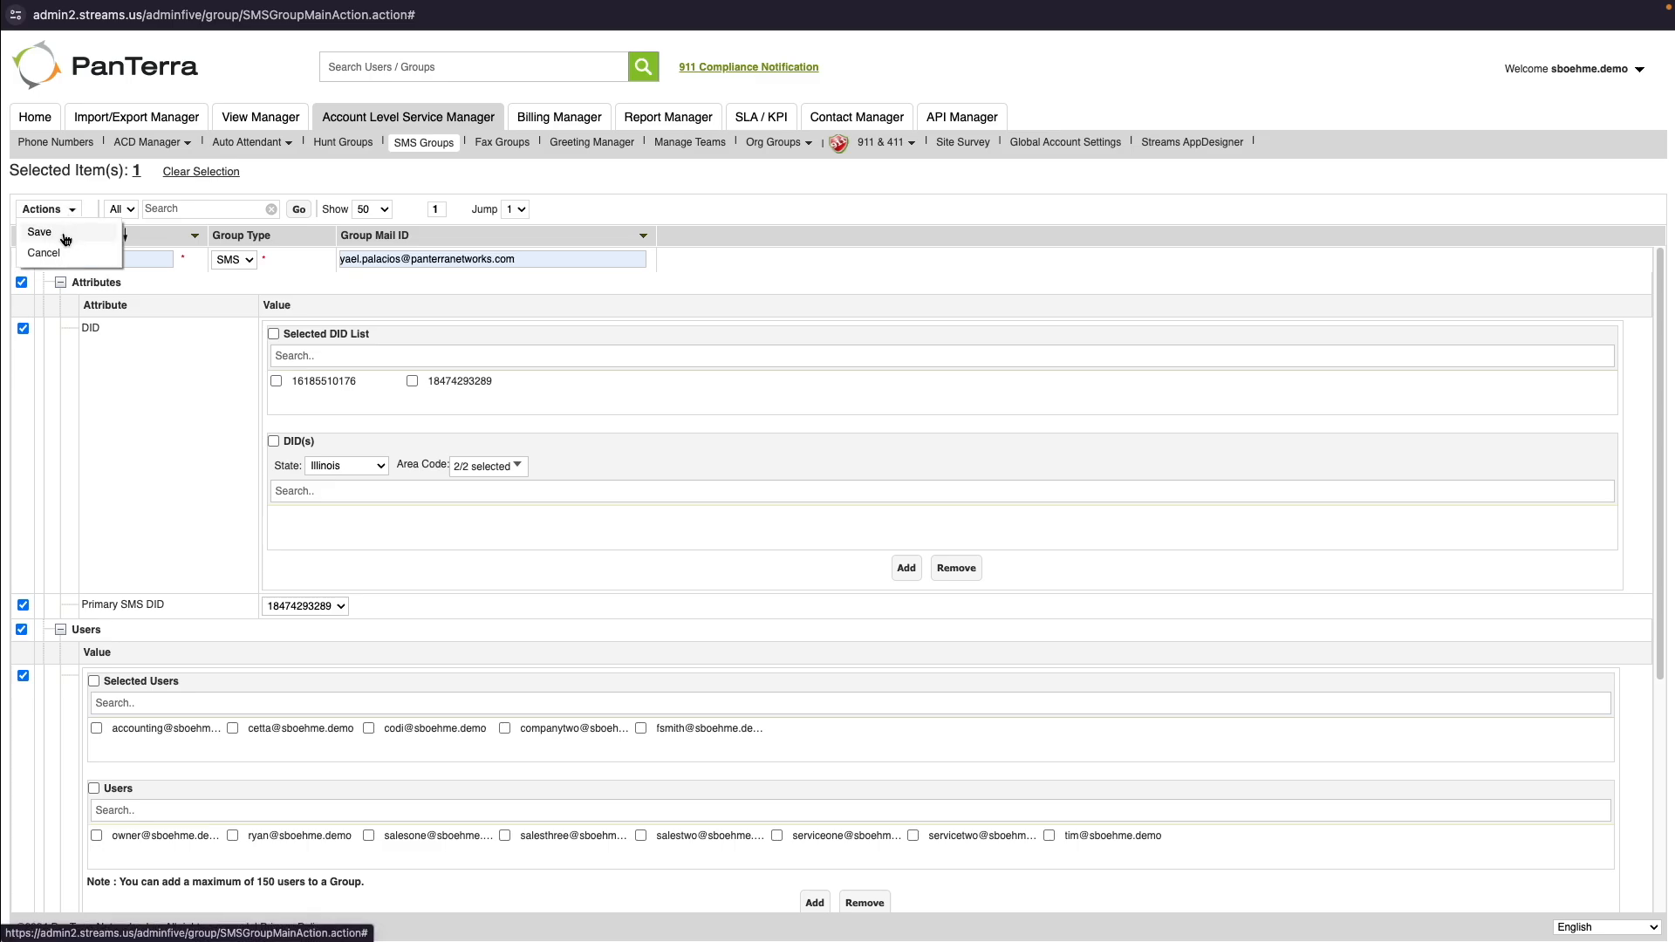
pyautogui.click(65, 239)
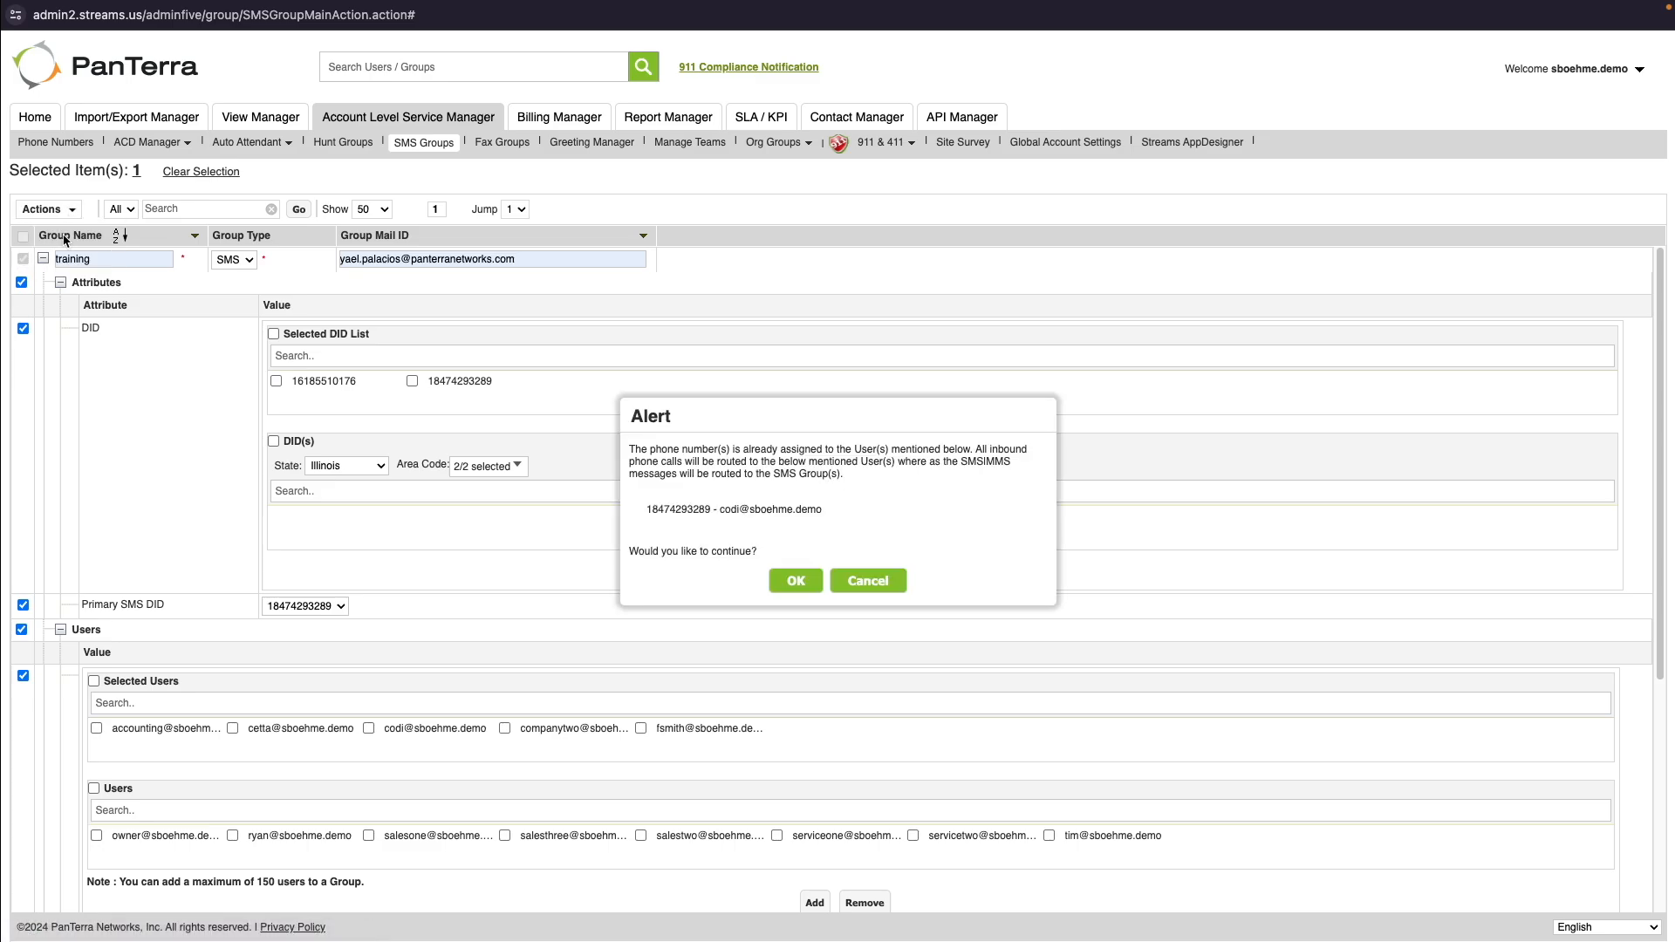
pyautogui.click(796, 583)
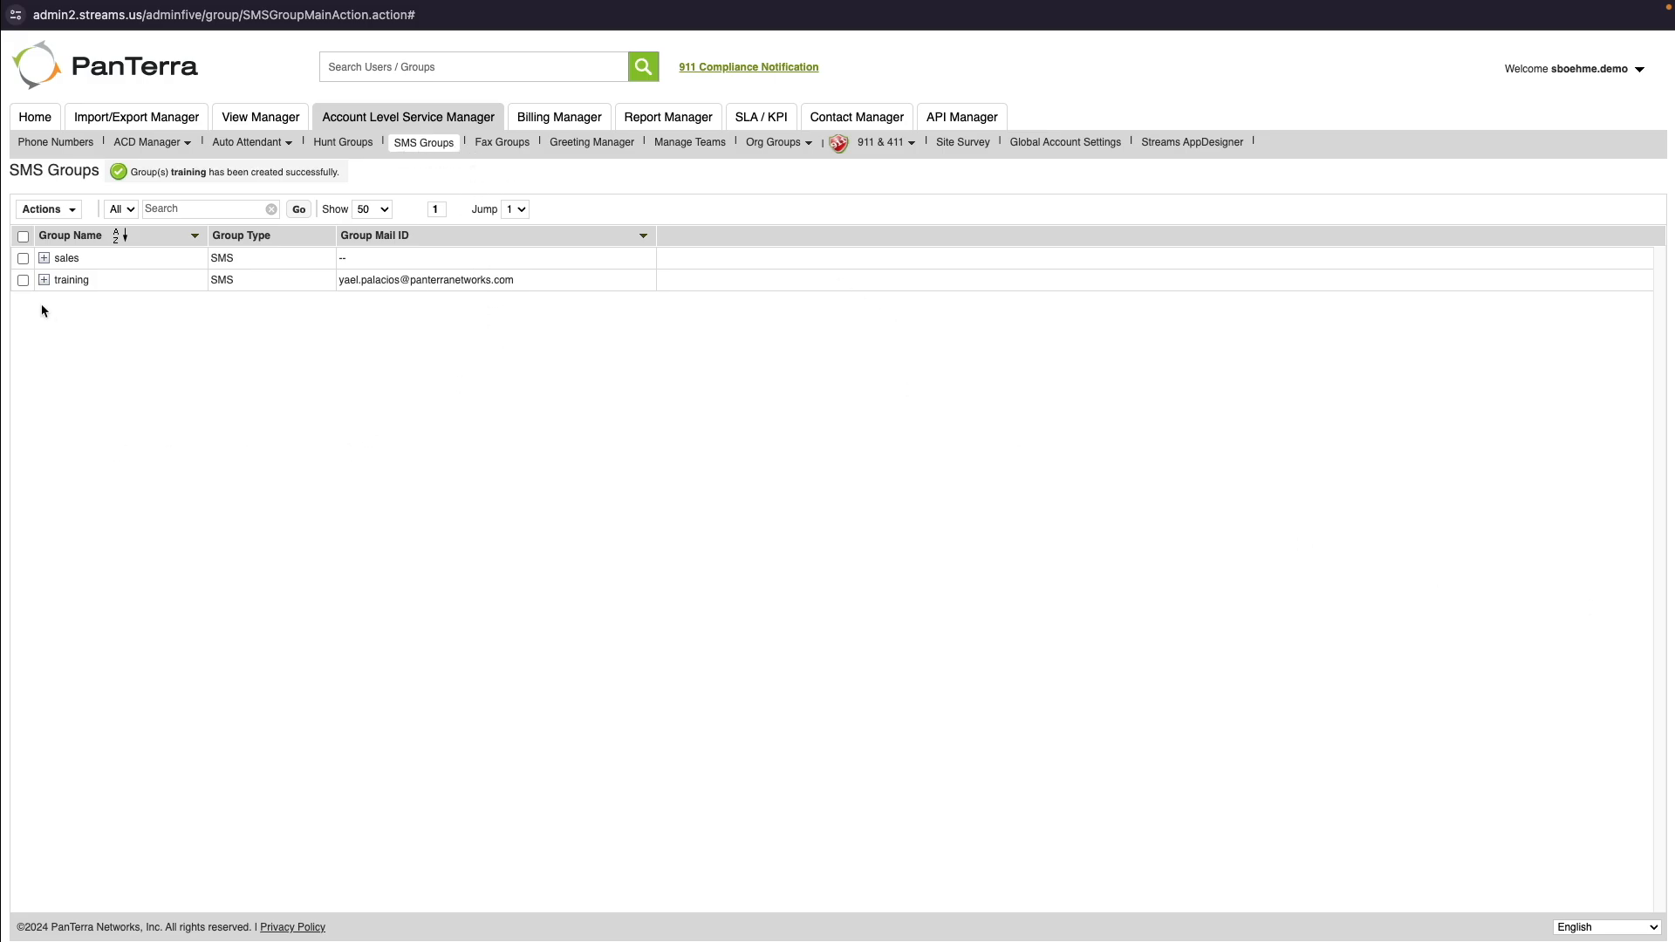
# Step: Open the training group for editing and switch its primary SMS DID to the first number in its DID list
pyautogui.click(22, 280)
pyautogui.click(61, 210)
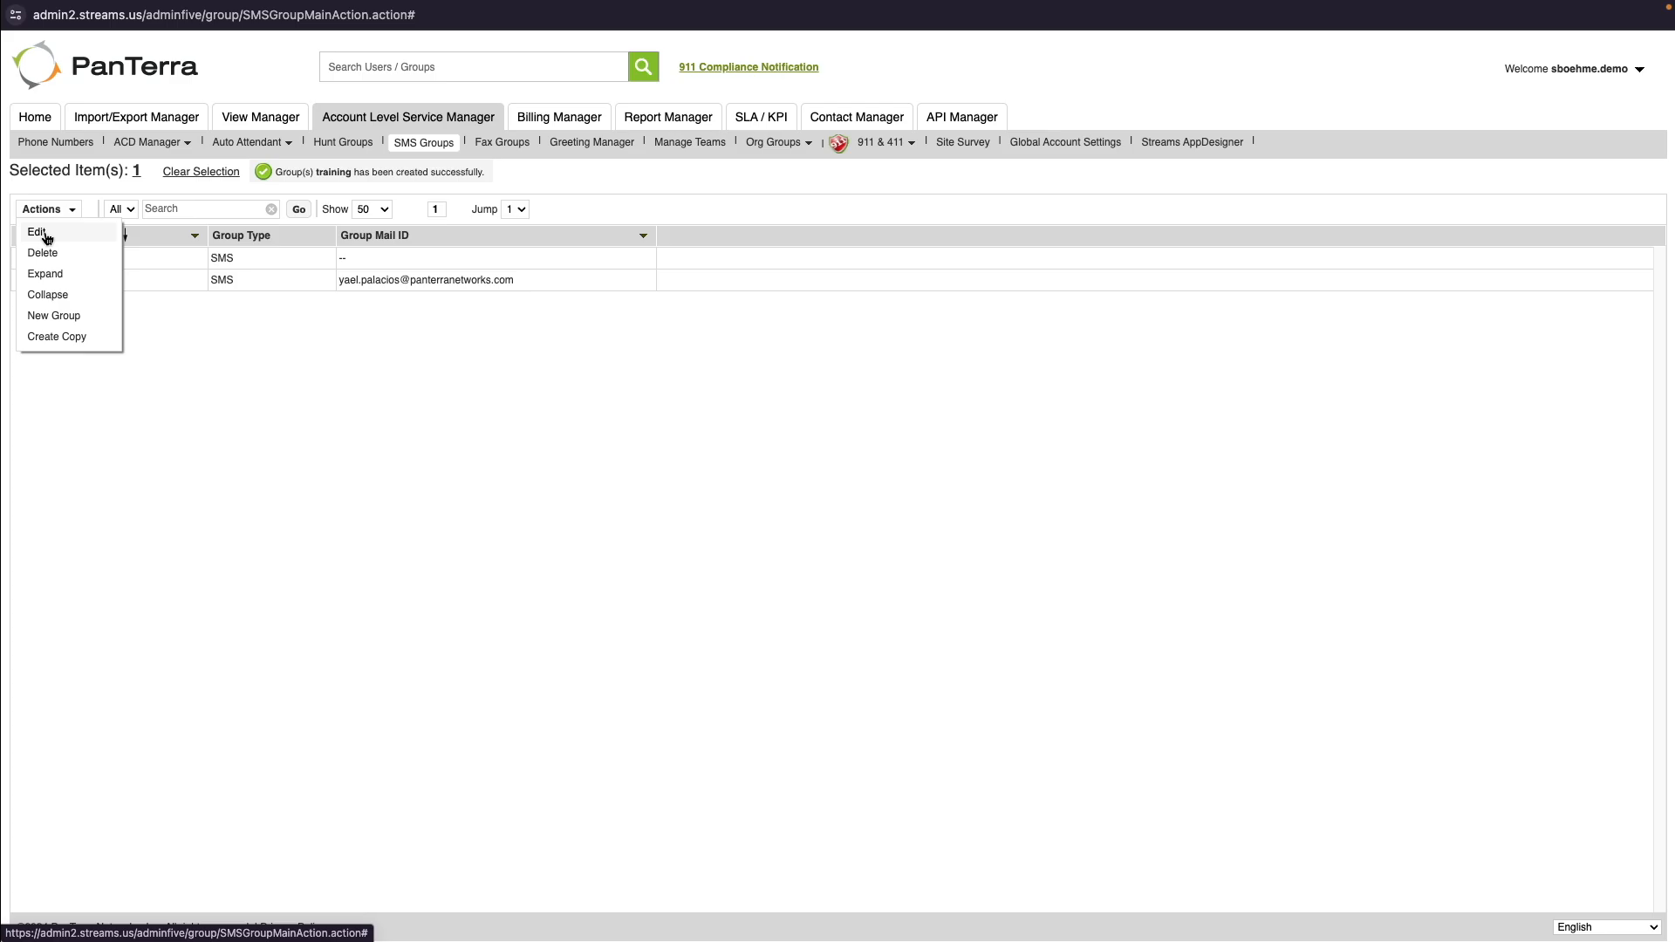
pyautogui.click(39, 236)
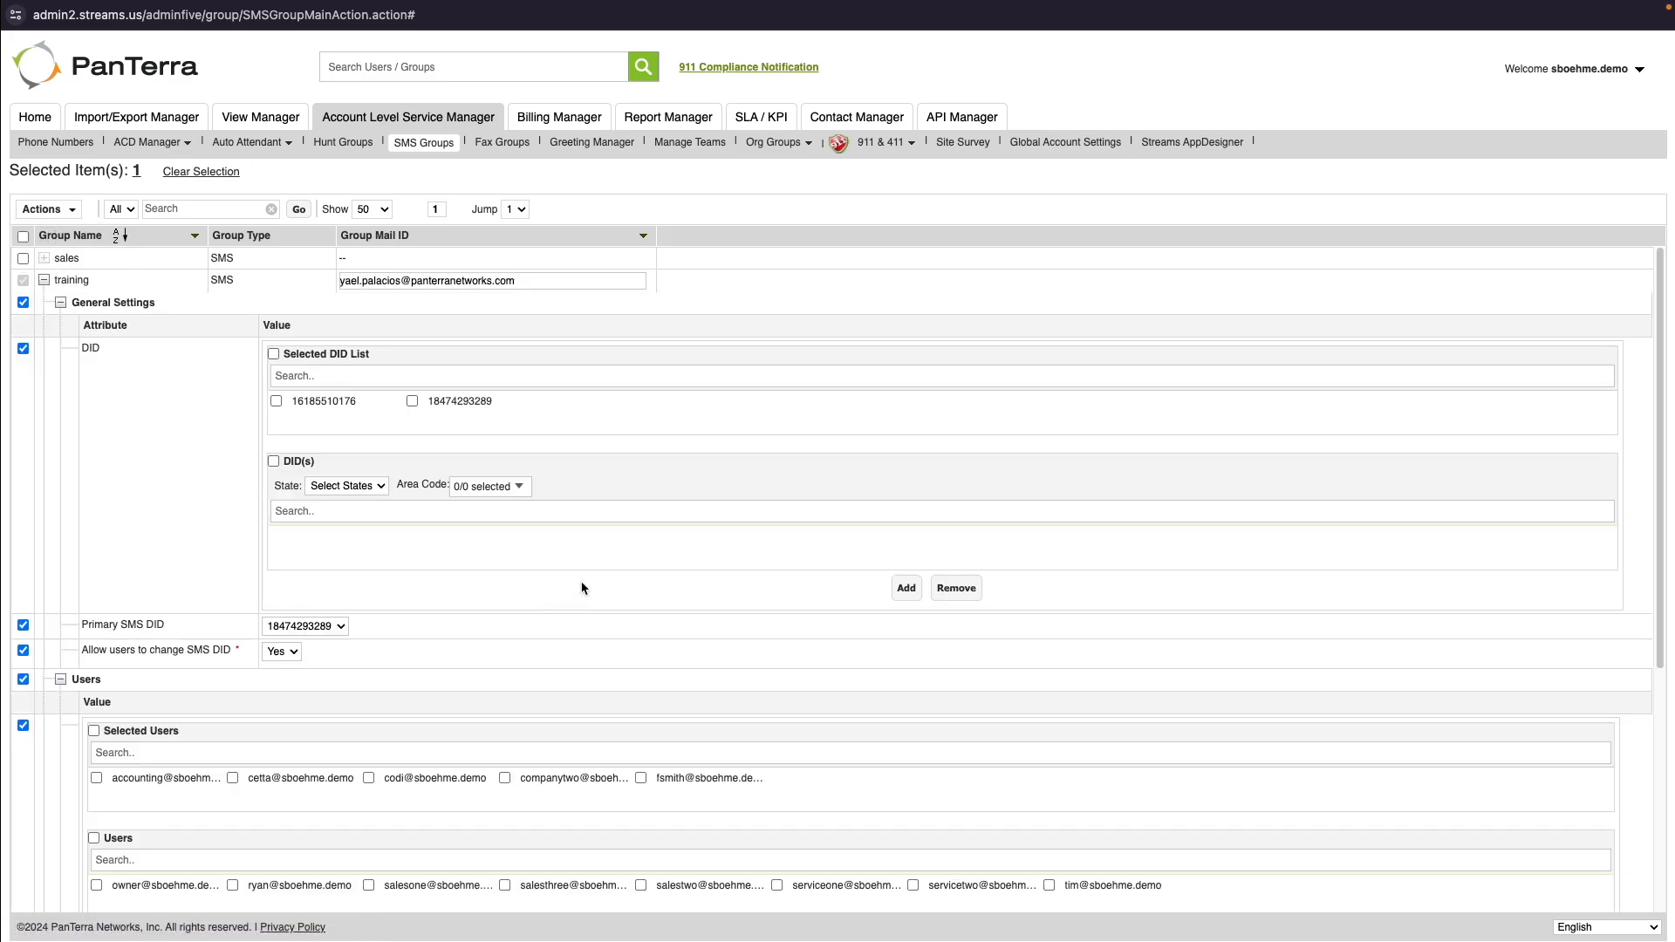
pyautogui.scroll(-1, 582, 589)
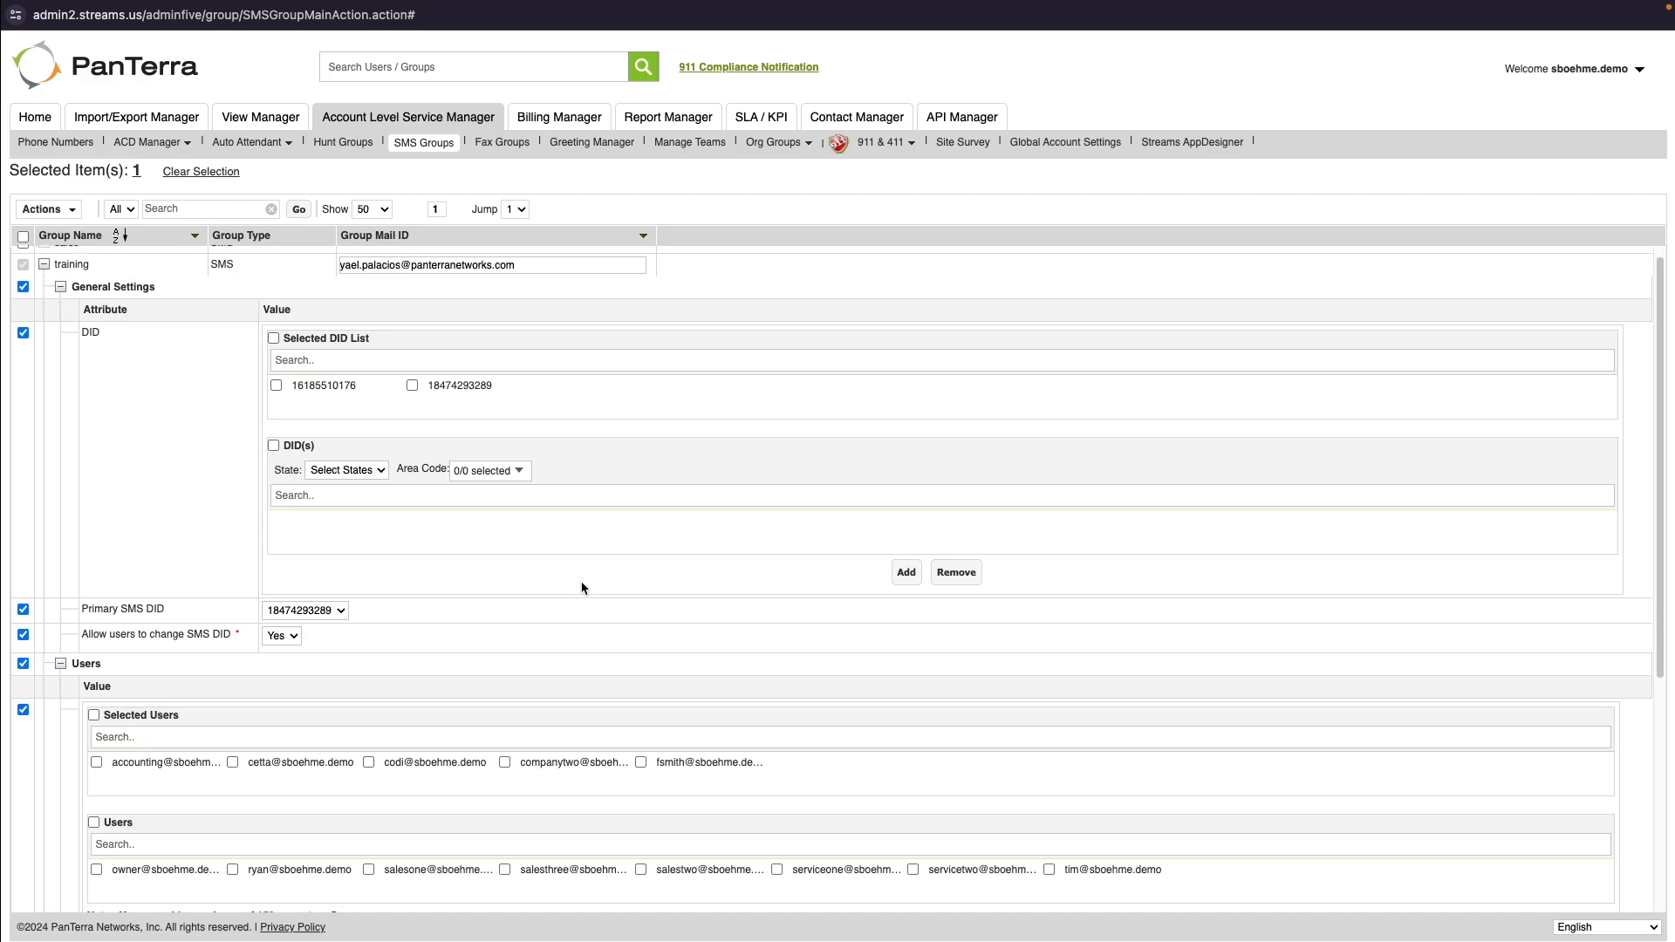
pyautogui.click(321, 611)
pyautogui.click(332, 600)
# Step: Remove the fourth selected user from the training group
pyautogui.click(505, 764)
pyautogui.scroll(-1, 967, 693)
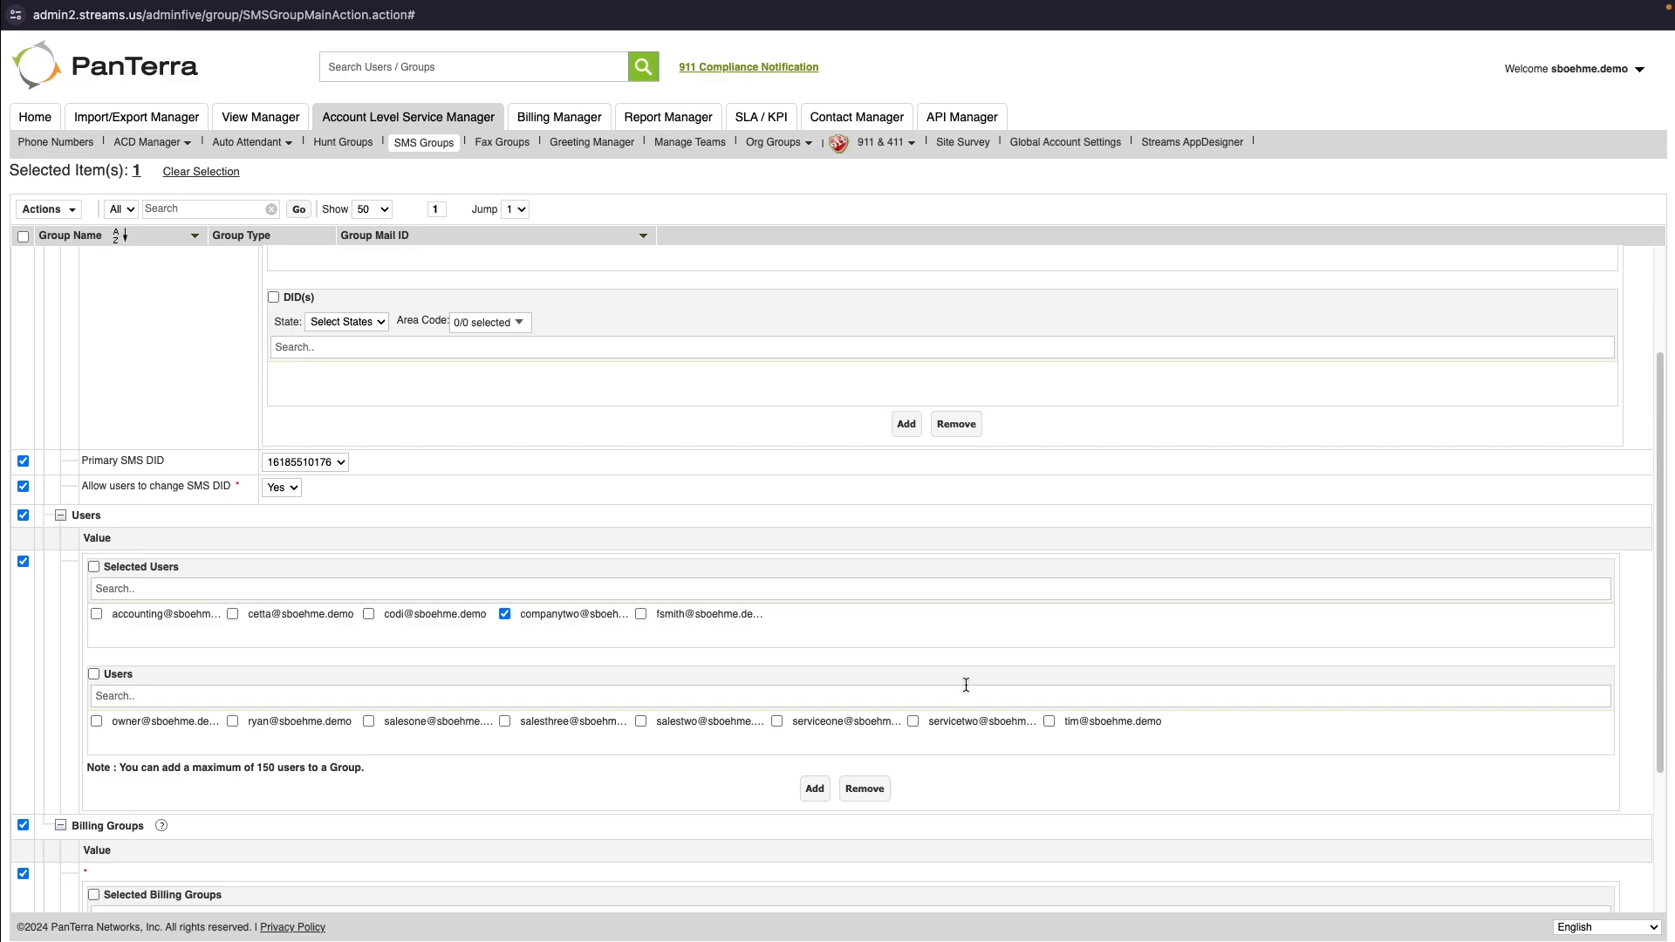
pyautogui.click(873, 794)
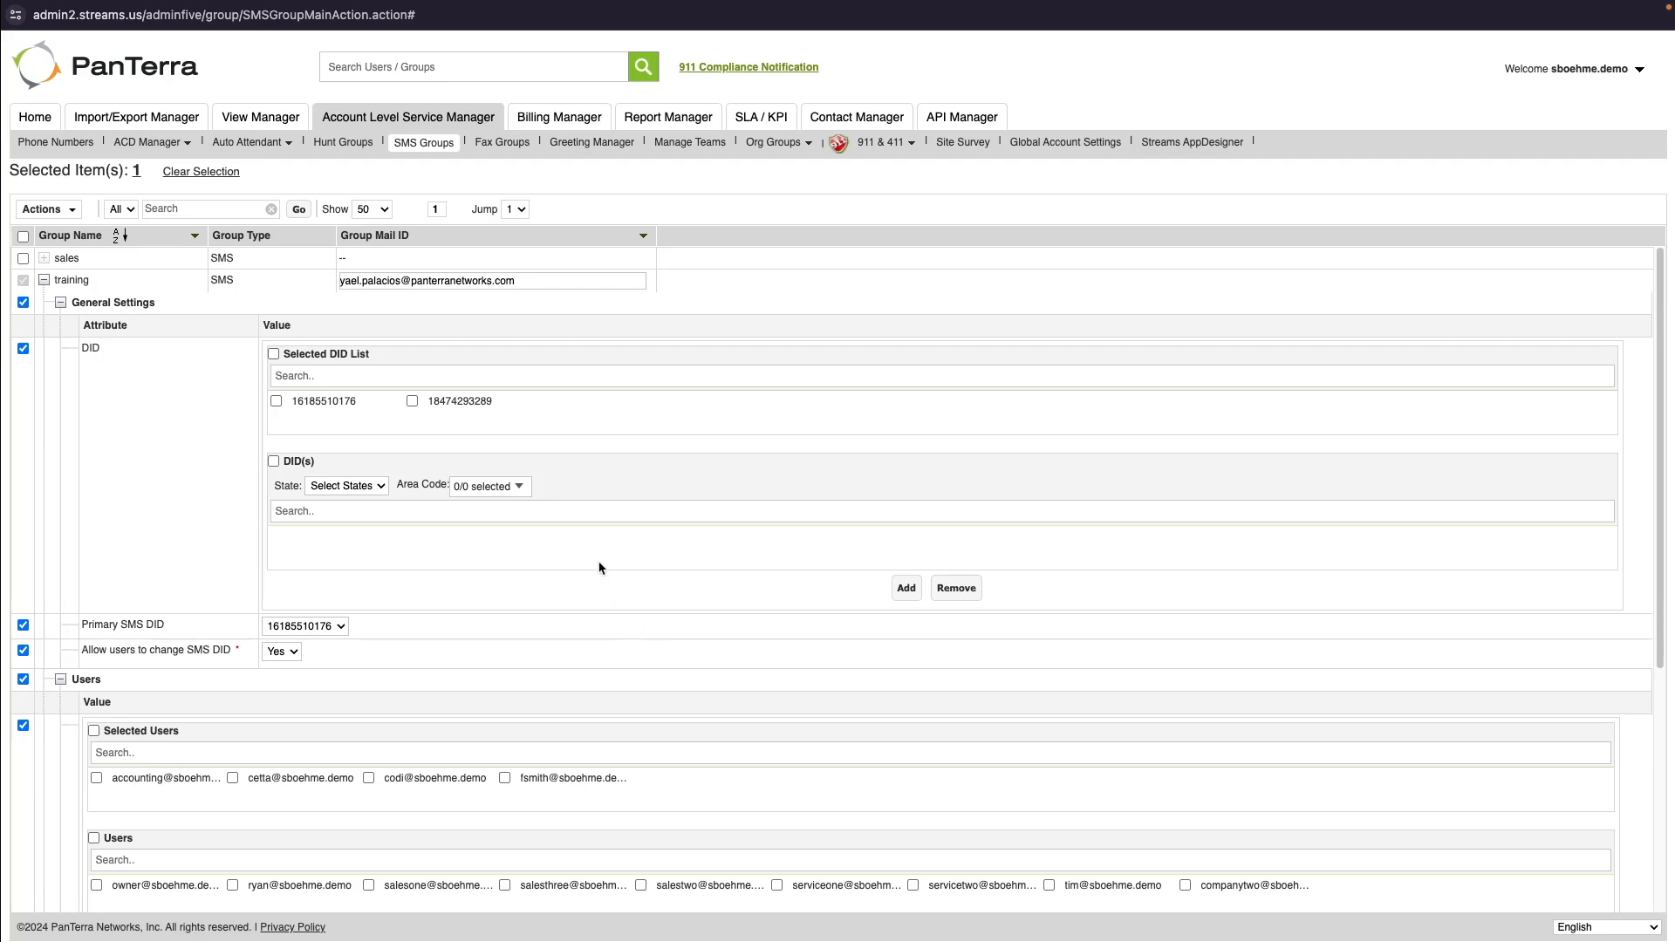
# Step: Save the edits to the training group and confirm applying all listed field changes
pyautogui.click(72, 214)
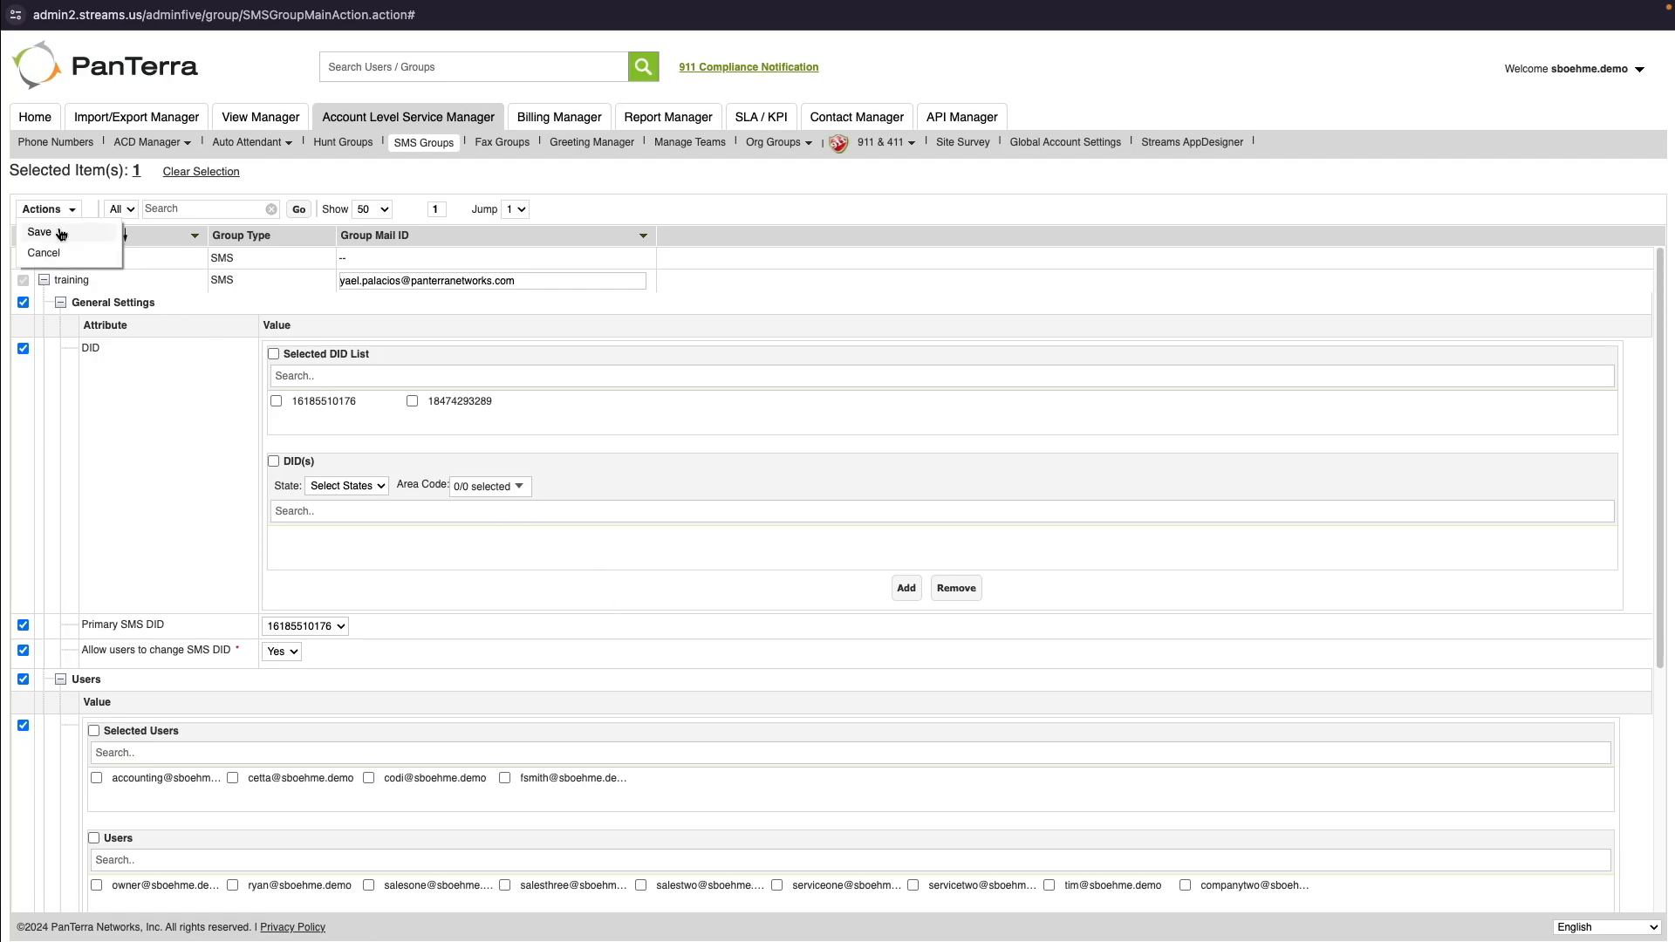
pyautogui.click(40, 232)
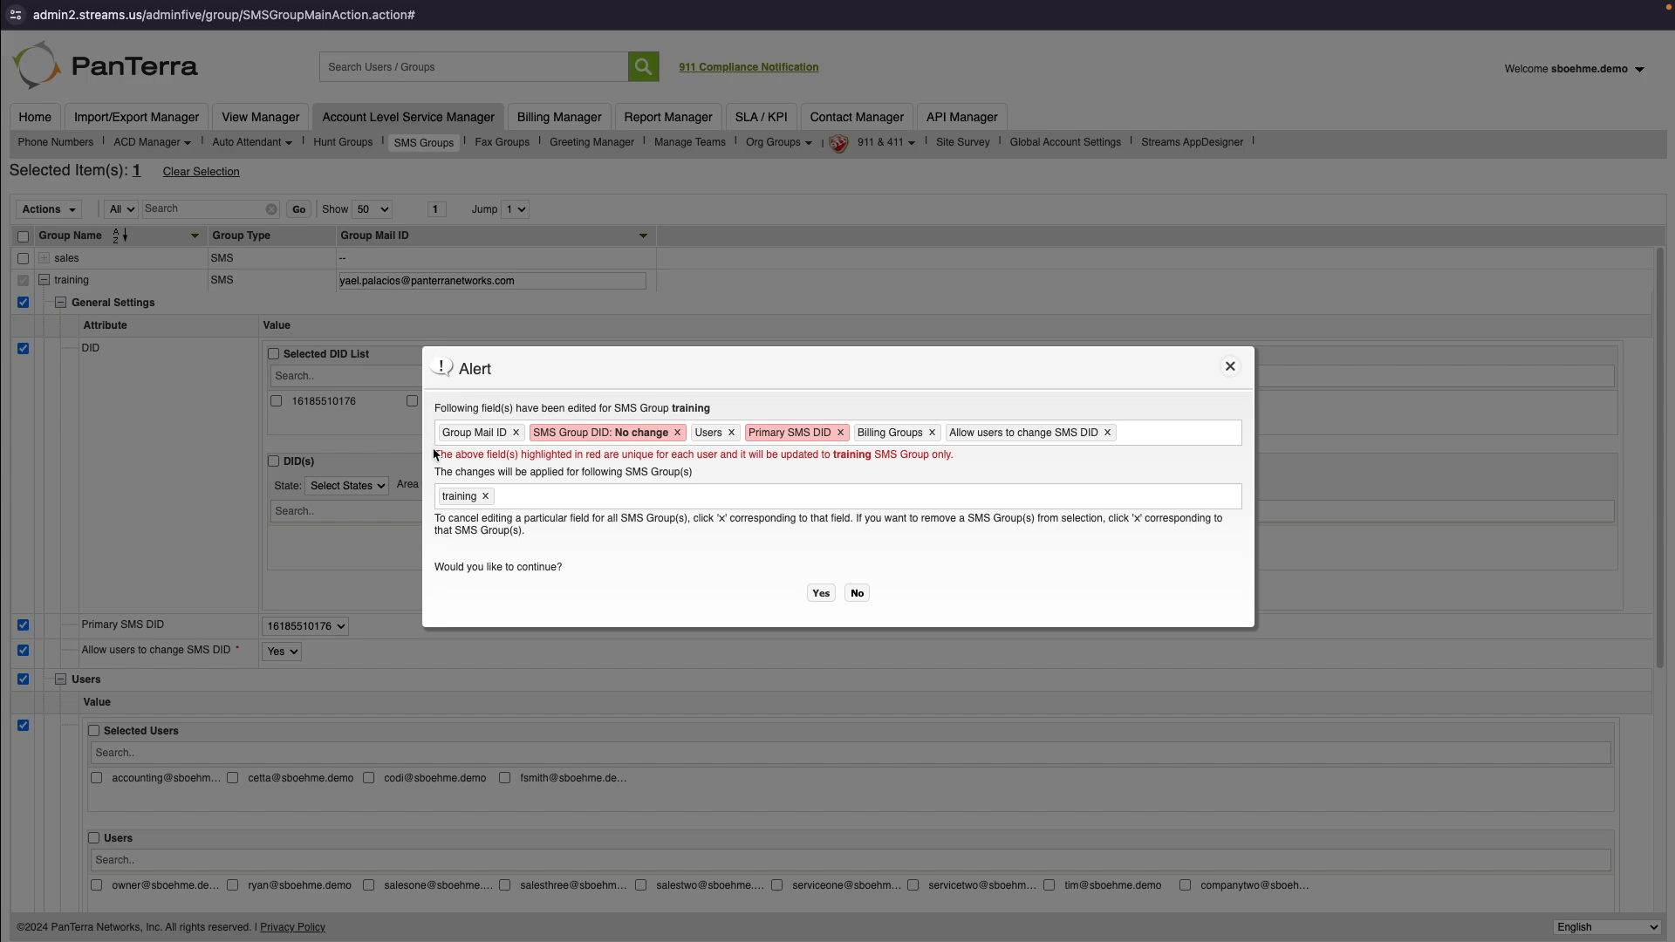
pyautogui.click(821, 594)
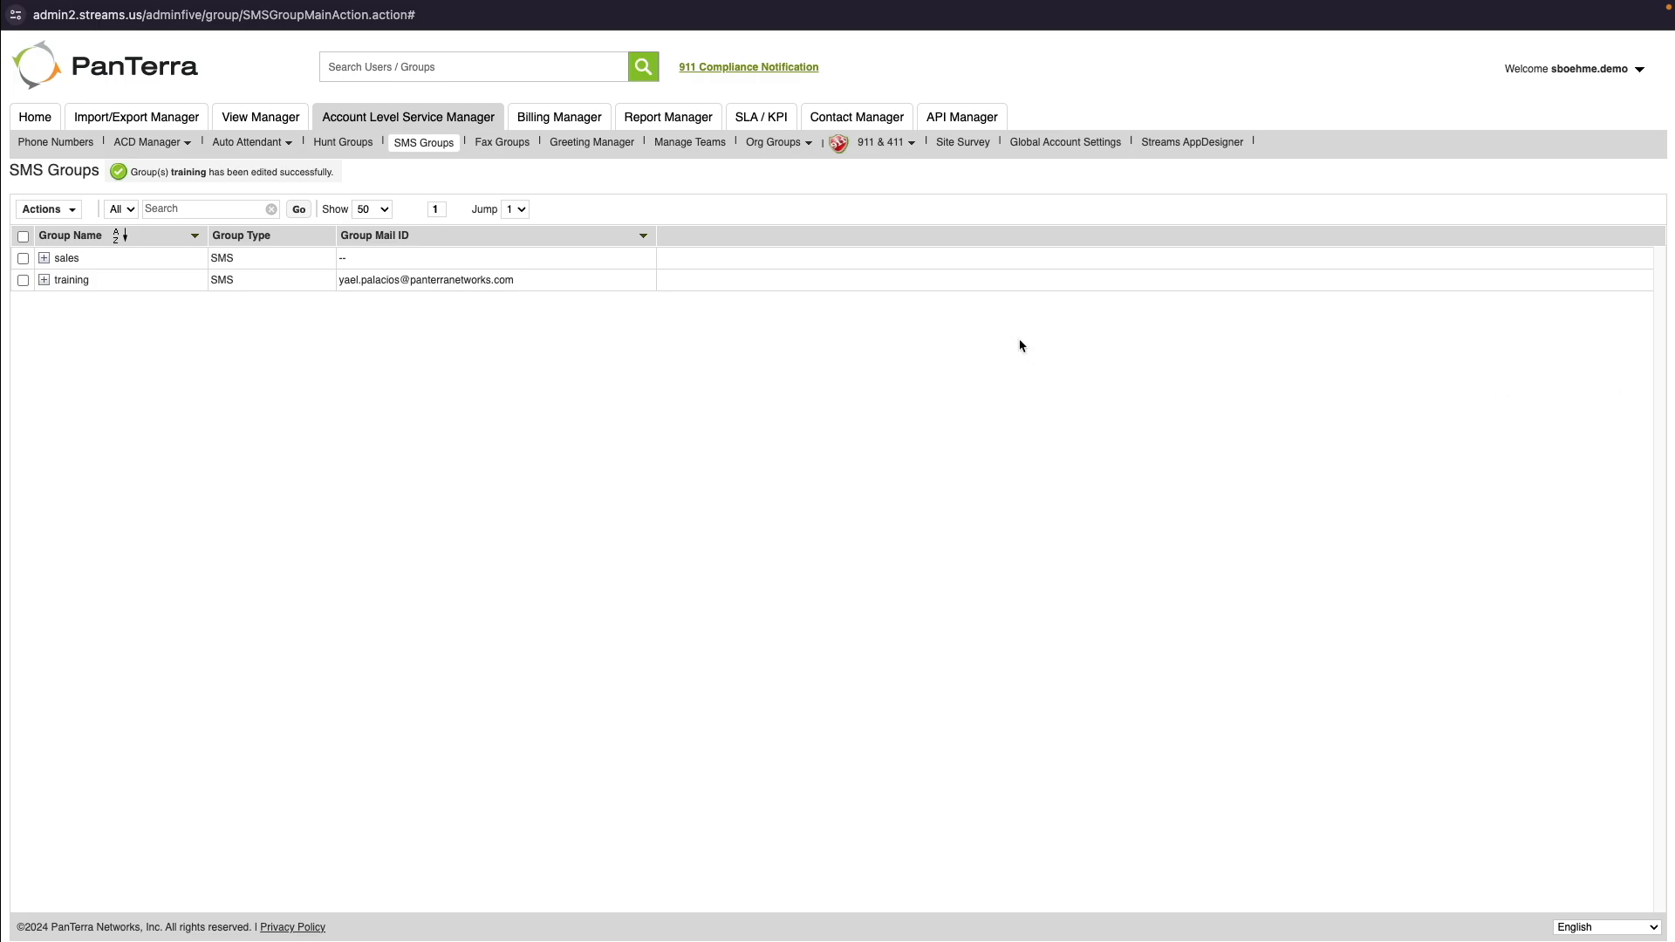
# Step: Review the saved general settings of the training group, then return to the collapsed SMS Groups list
pyautogui.click(46, 282)
pyautogui.click(61, 302)
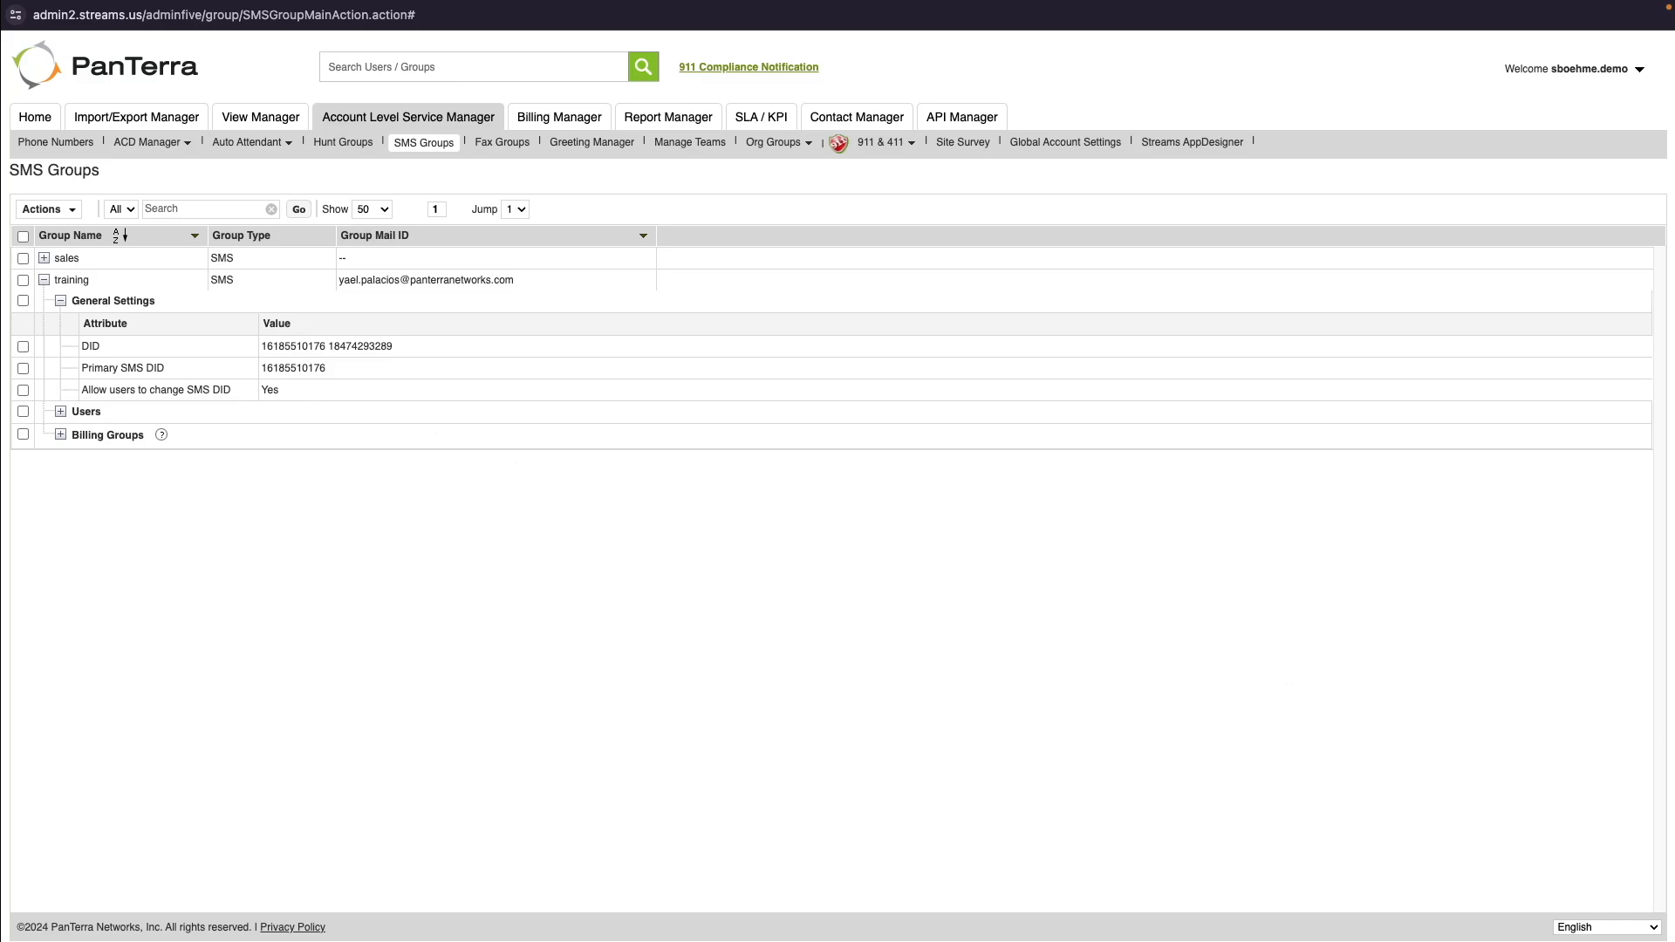
pyautogui.click(434, 147)
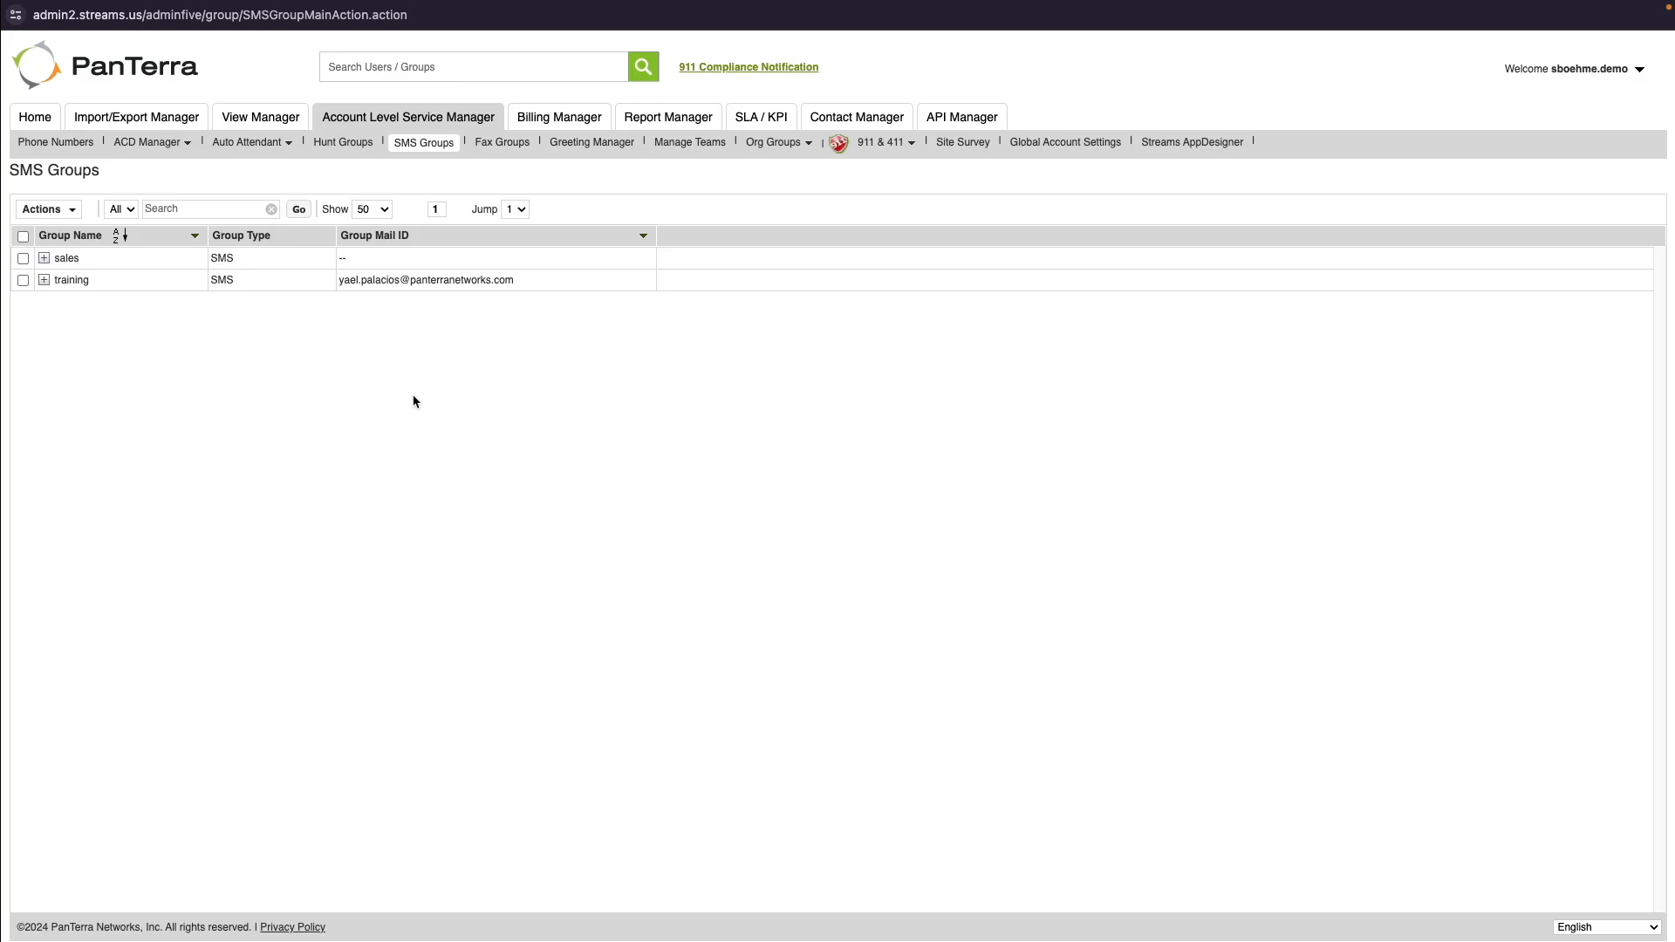
# Step: Delete the training group from the SMS Groups list and confirm the deletion
pyautogui.click(23, 281)
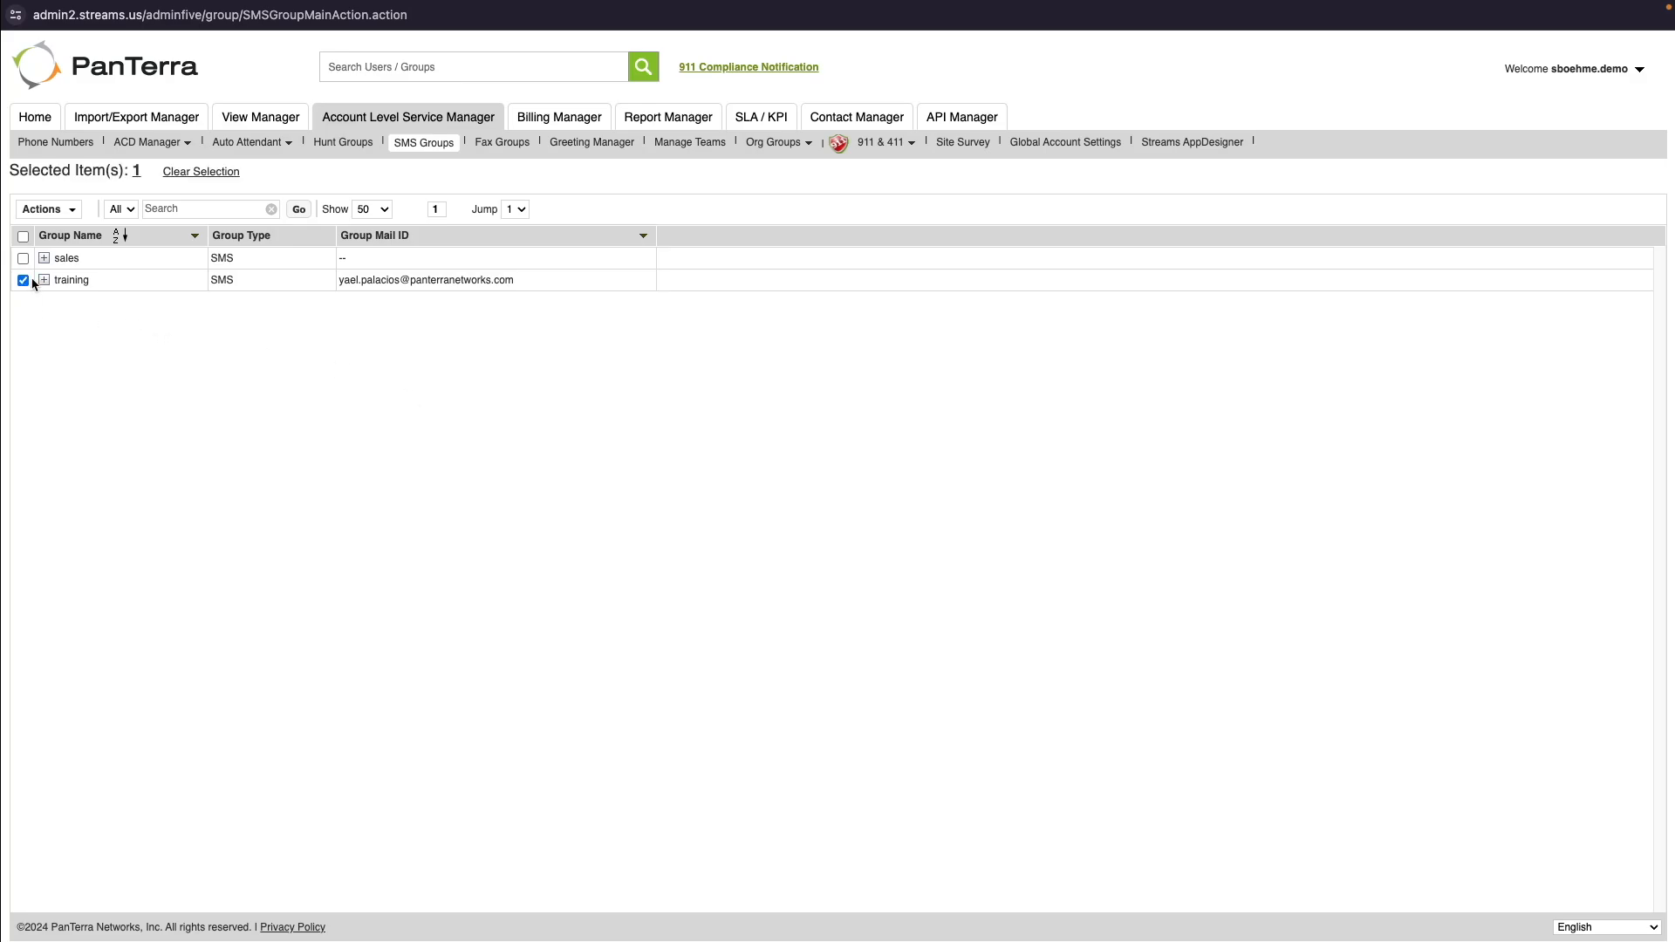
pyautogui.click(52, 211)
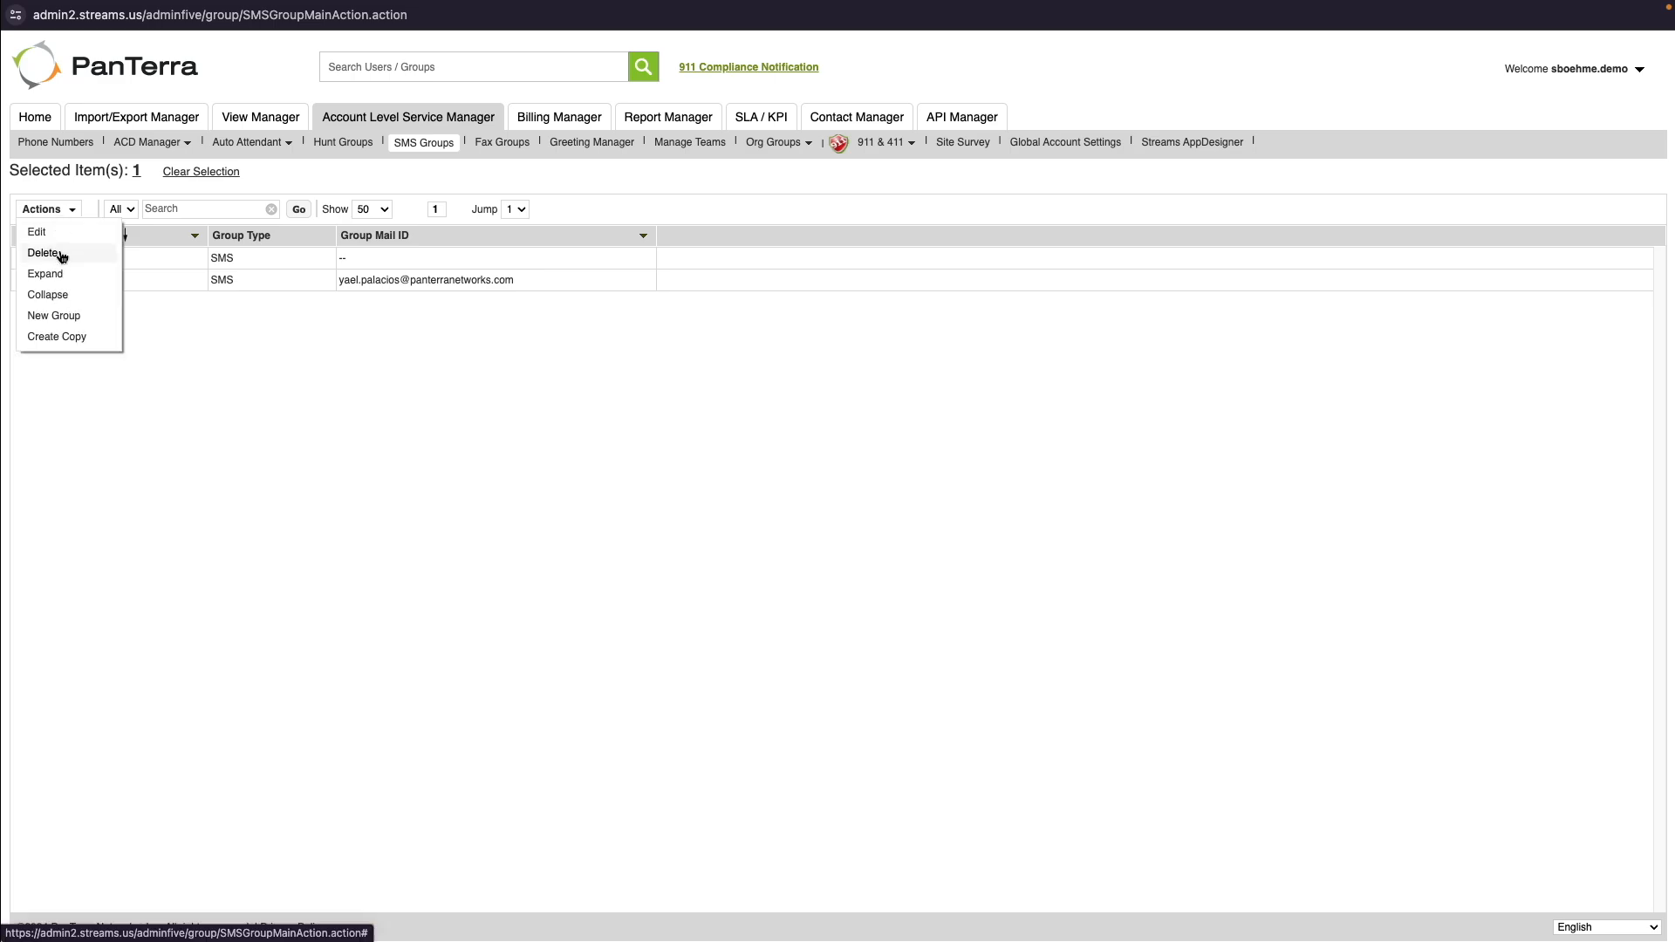
pyautogui.click(62, 254)
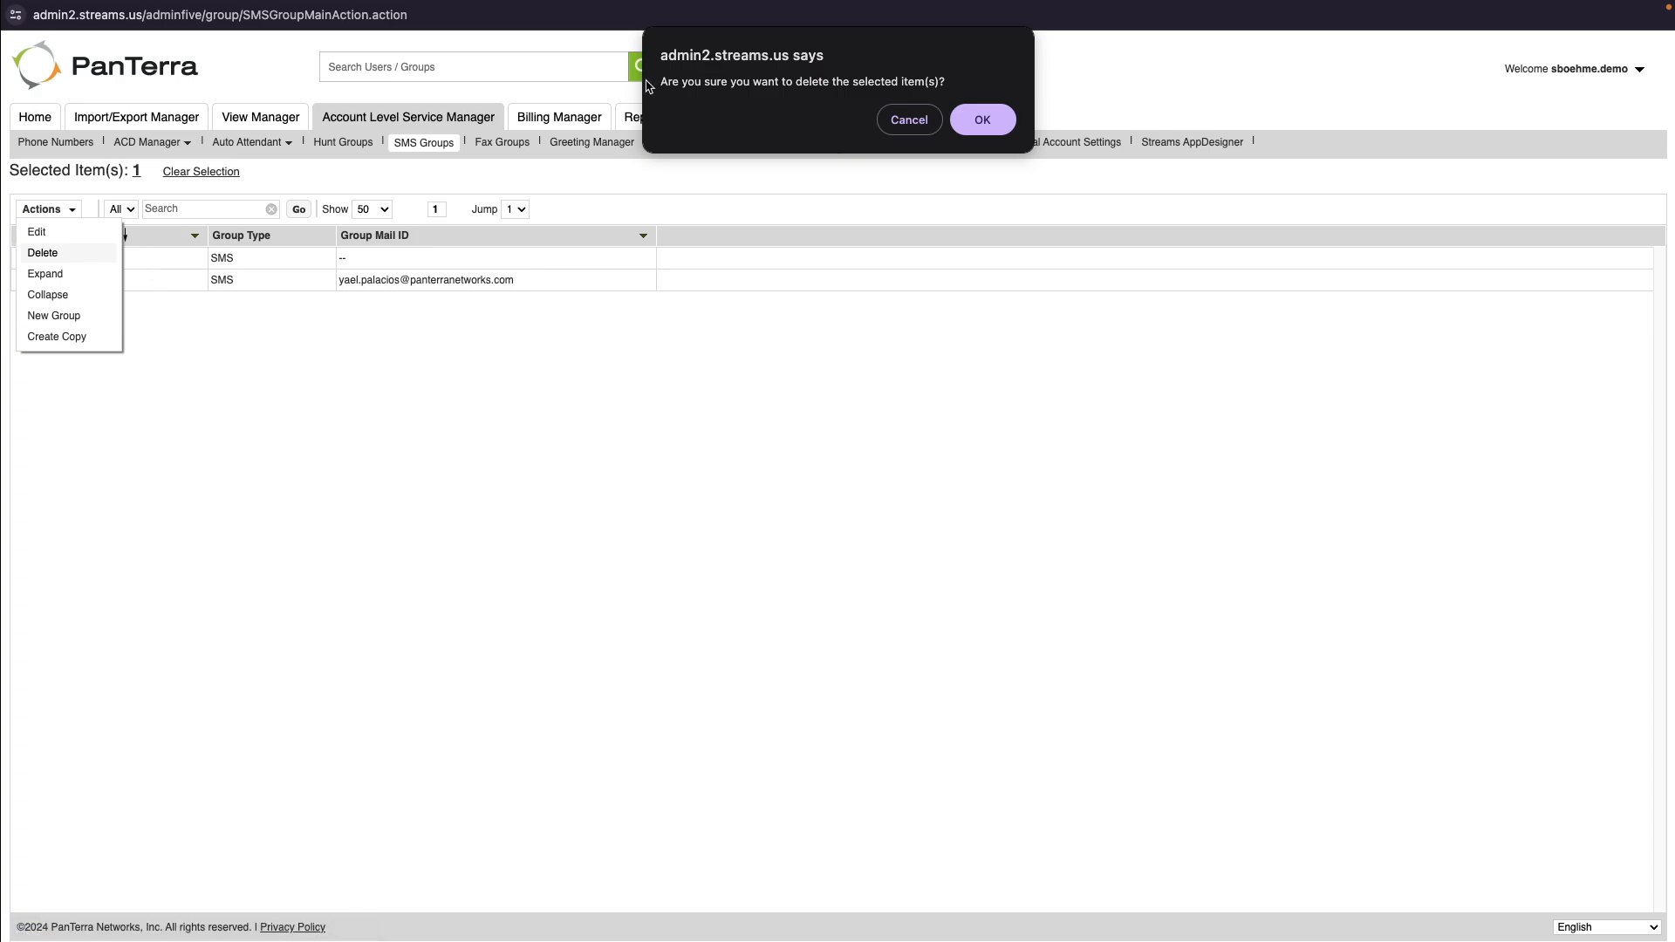
pyautogui.click(995, 126)
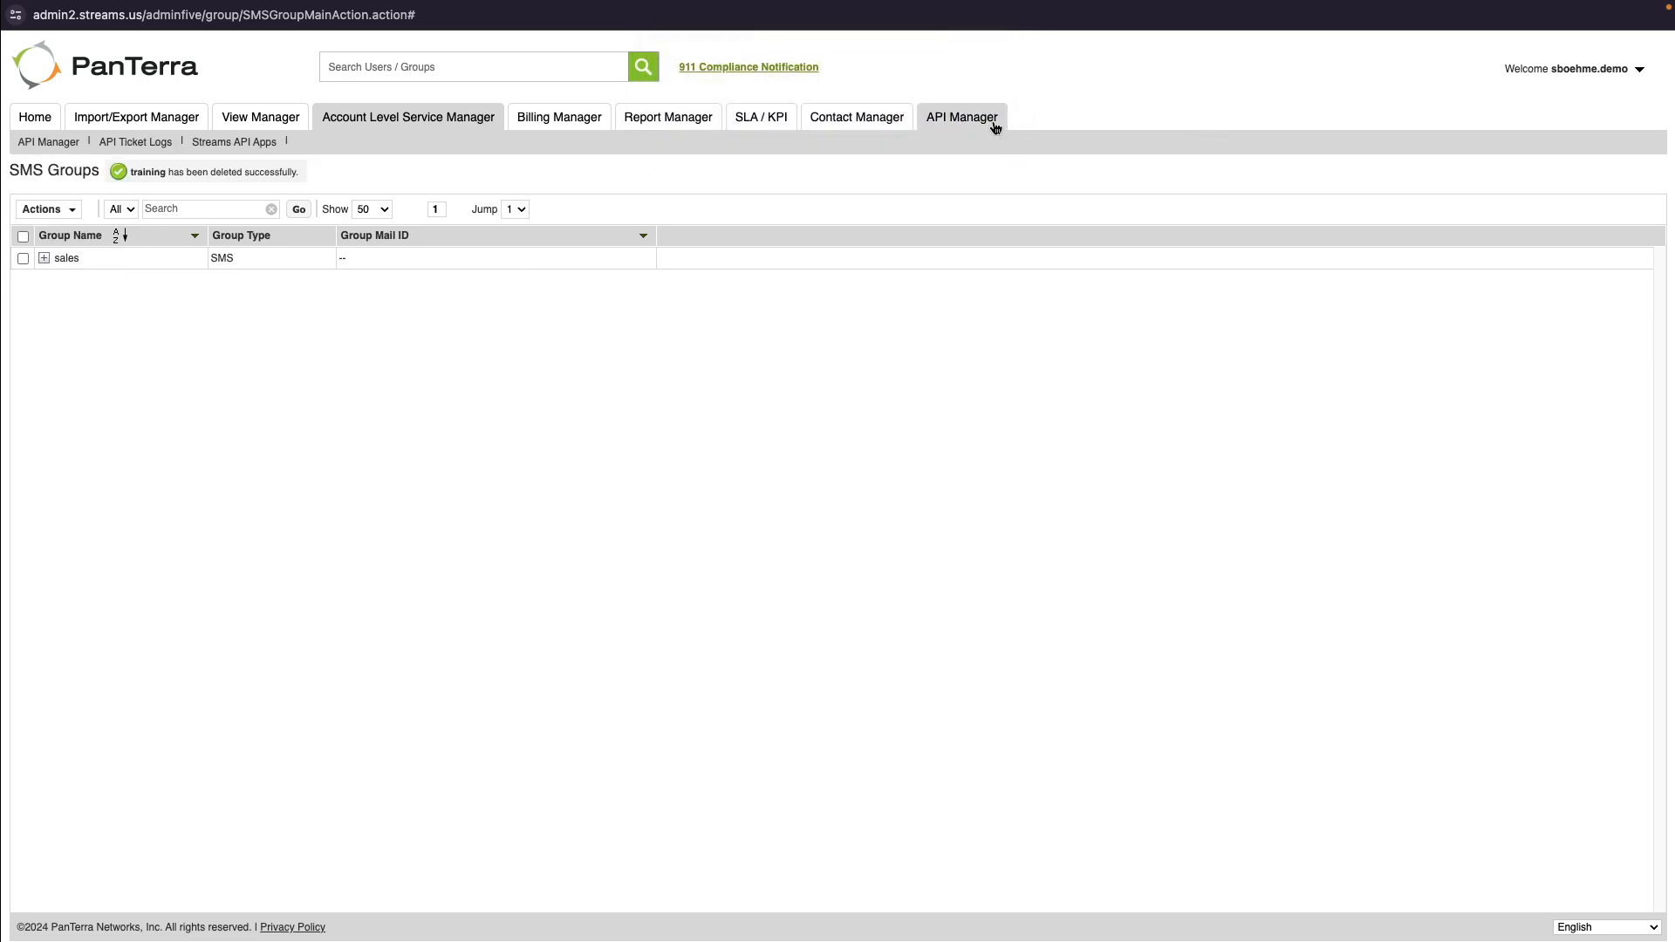